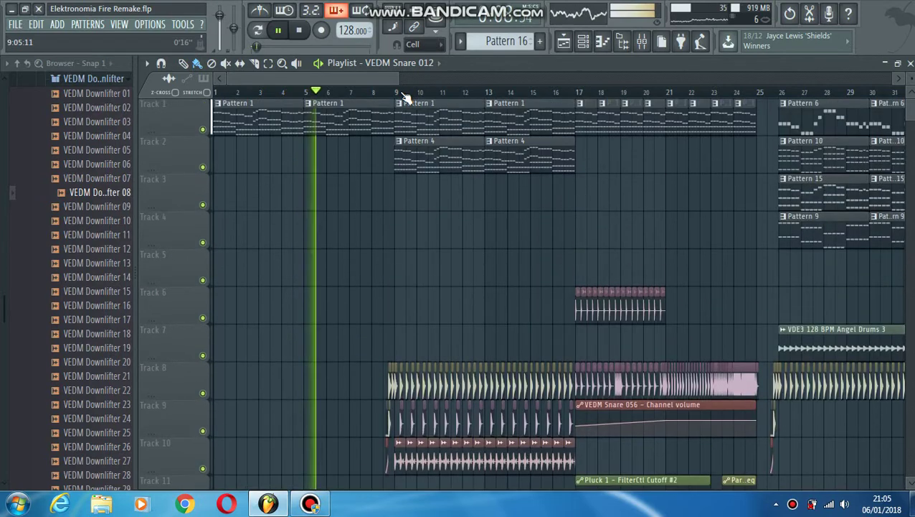
# Follow the playing song through the playlist from the intro to about bar 50, including the automation tracks below.
pyautogui.moveTo(375, 78); pyautogui.dragTo(407, 80)
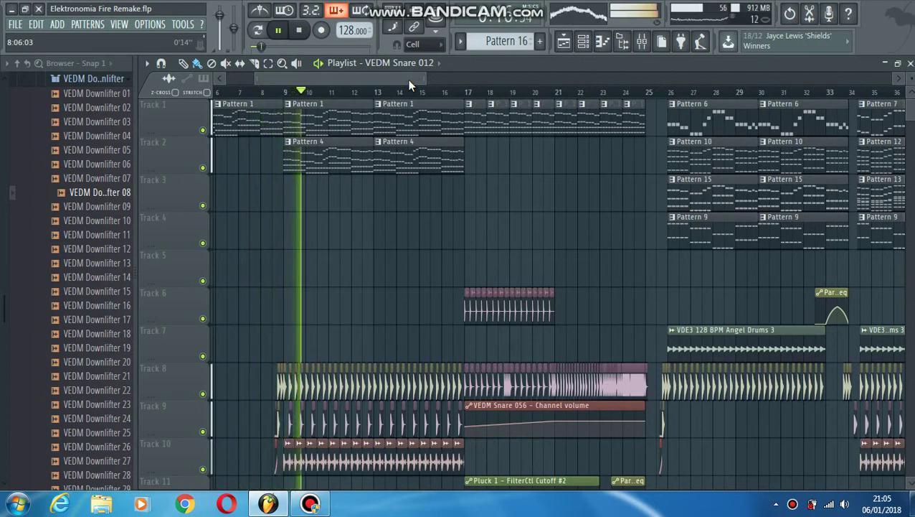
pyautogui.moveTo(422, 79); pyautogui.dragTo(346, 80)
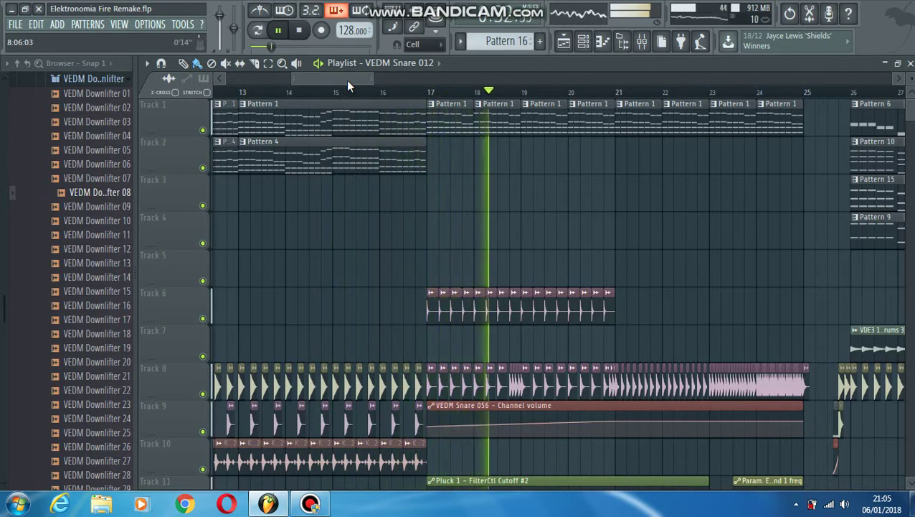
pyautogui.moveTo(346, 80); pyautogui.dragTo(390, 84)
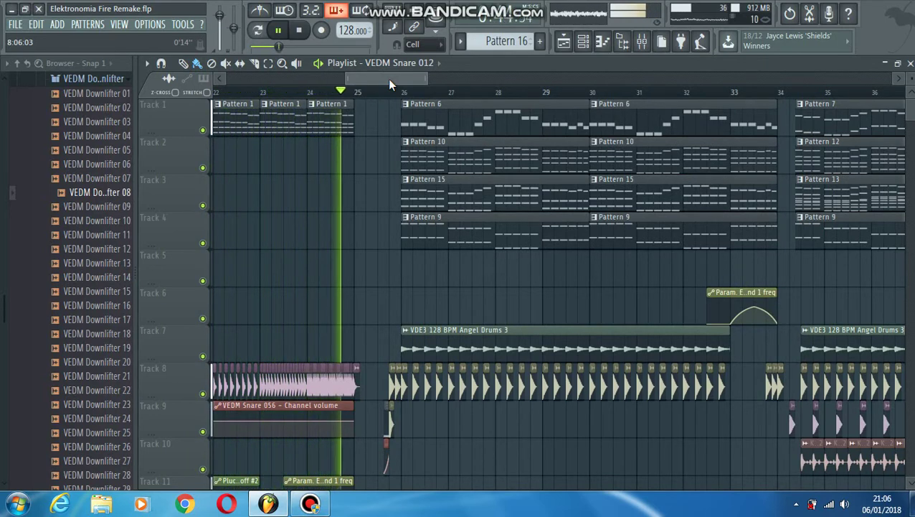
pyautogui.moveTo(385, 84); pyautogui.dragTo(406, 75)
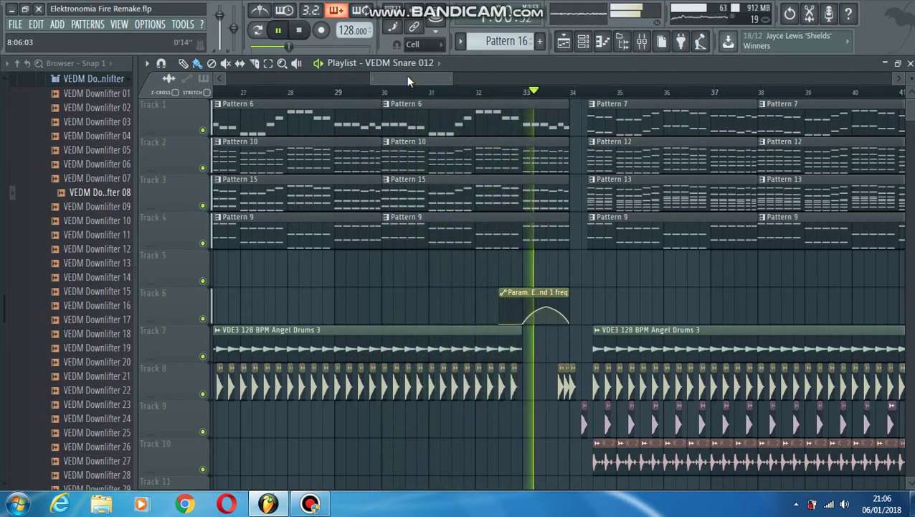
pyautogui.moveTo(406, 75); pyautogui.dragTo(444, 83)
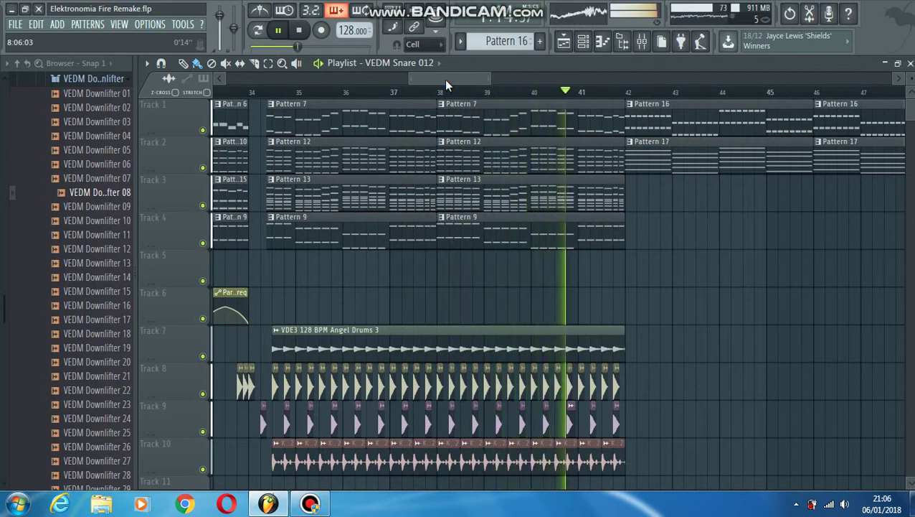
pyautogui.moveTo(445, 80); pyautogui.dragTo(485, 79)
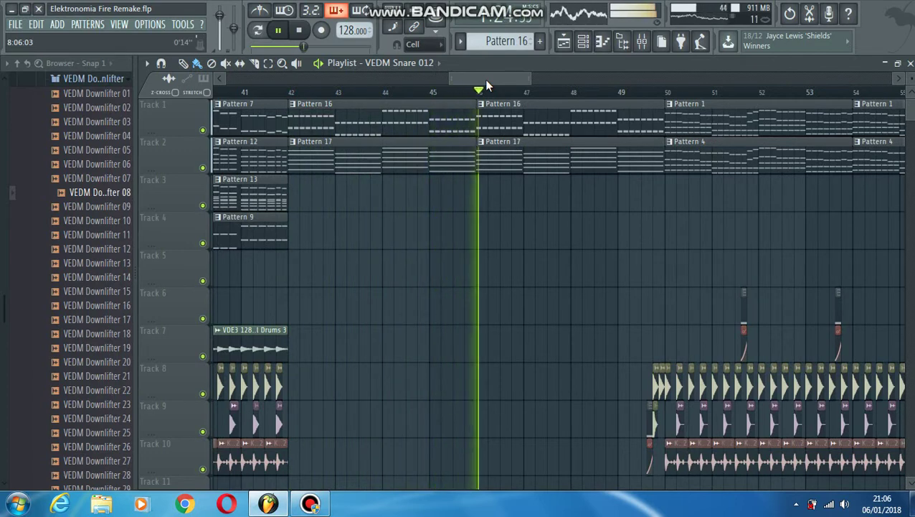
pyautogui.moveTo(484, 79); pyautogui.dragTo(508, 80)
pyautogui.scroll(-3, 508, 81)
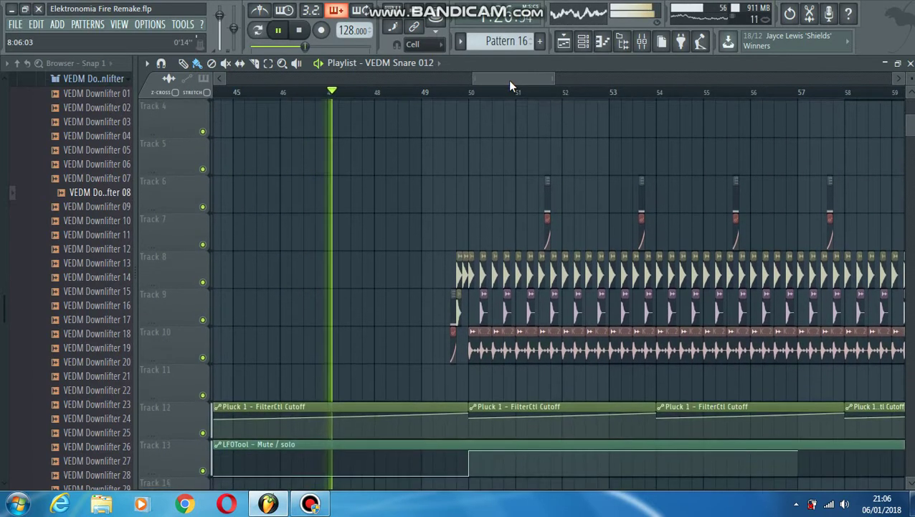
pyautogui.scroll(2, 508, 80)
pyautogui.scroll(1, 509, 84)
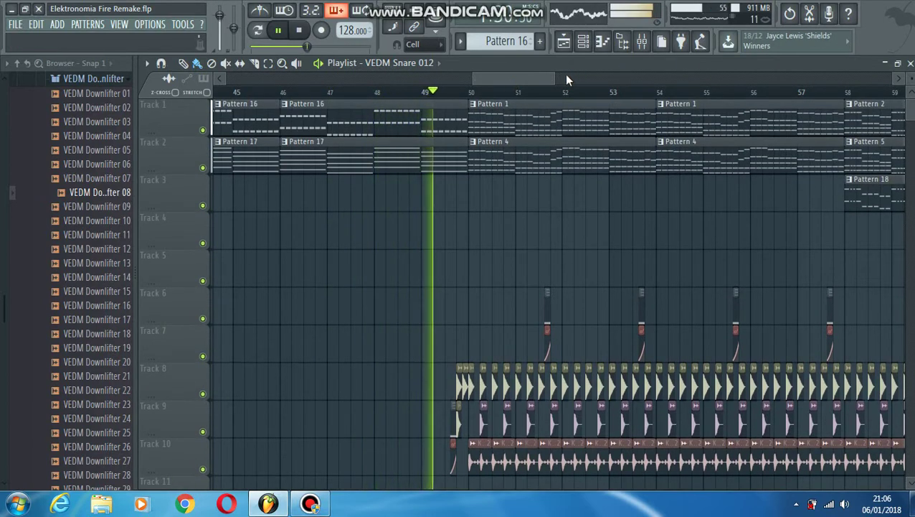
# Zoom the playlist out to fit more bars and tracks, keeping the clip contents readable, with the mixer closed.
pyautogui.moveTo(565, 75); pyautogui.dragTo(852, 72)
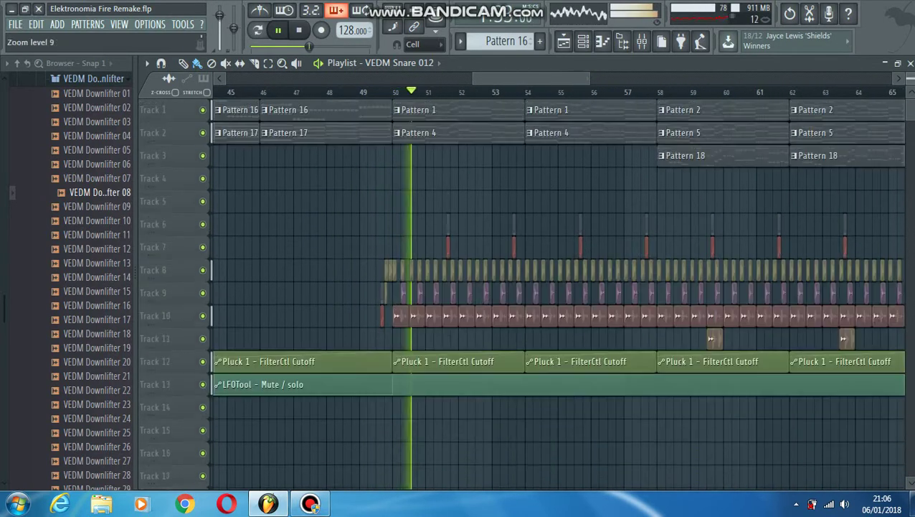
pyautogui.moveTo(910, 108); pyautogui.dragTo(909, 79)
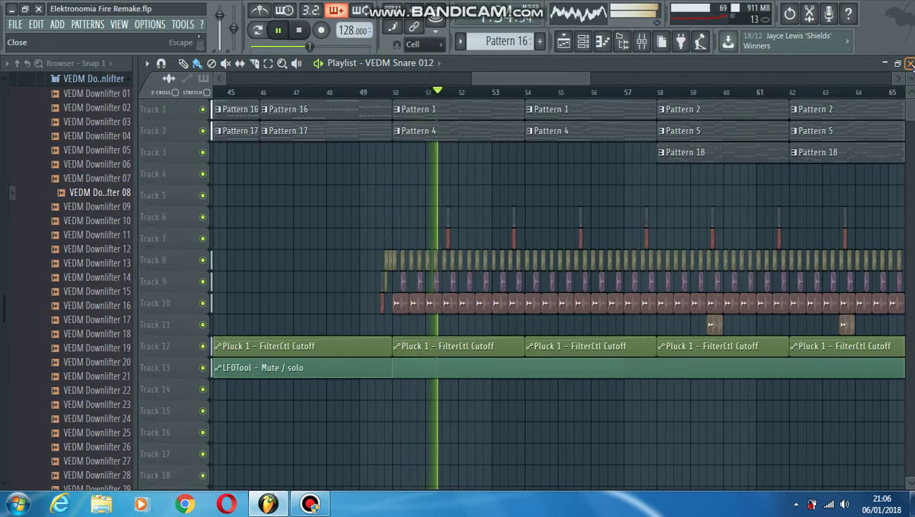
pyautogui.click(910, 64)
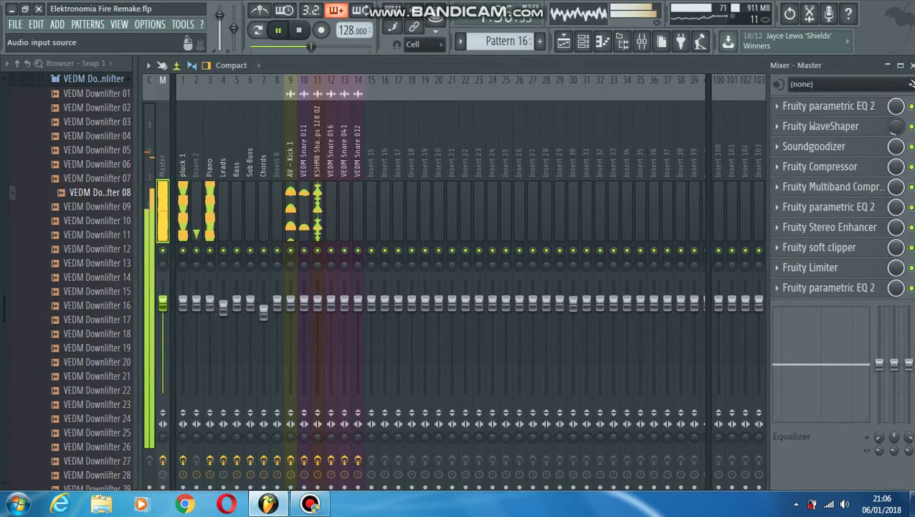
pyautogui.click(911, 66)
pyautogui.click(564, 41)
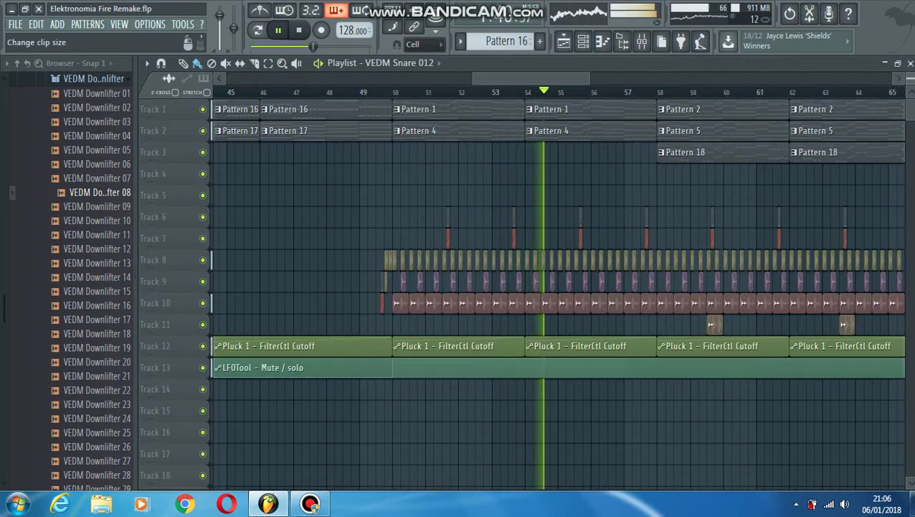
pyautogui.scroll(3, 908, 92)
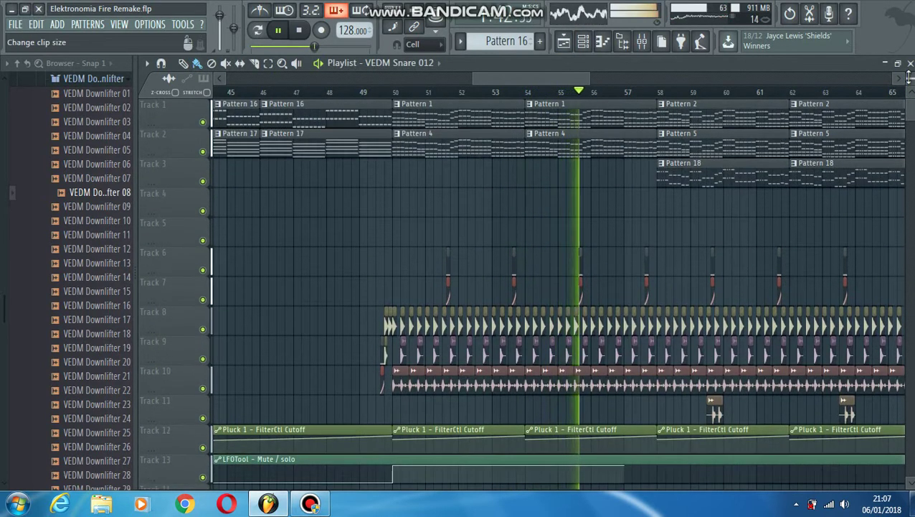
# Review the rest of the arrangement through the VEDM Downlifter 08 clip at the ending, and stop playback.
pyautogui.moveTo(560, 78); pyautogui.dragTo(602, 82)
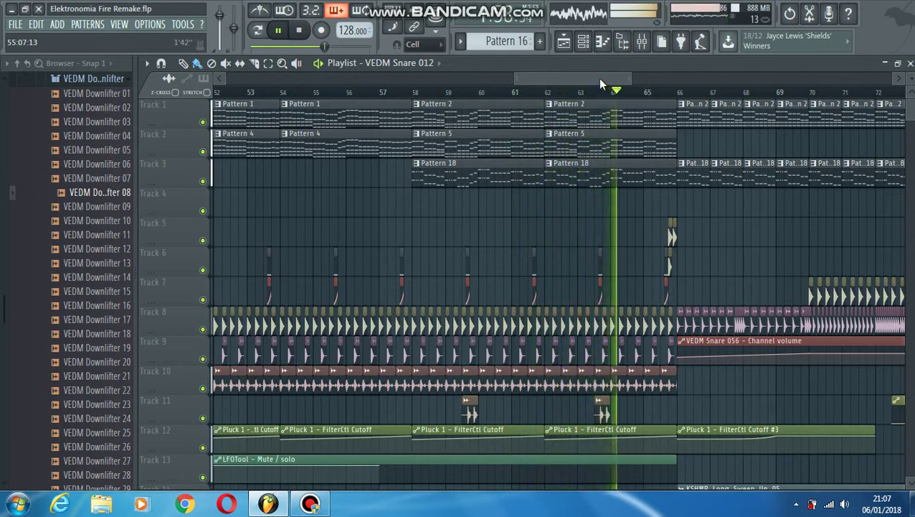
pyautogui.moveTo(601, 80); pyautogui.dragTo(632, 80)
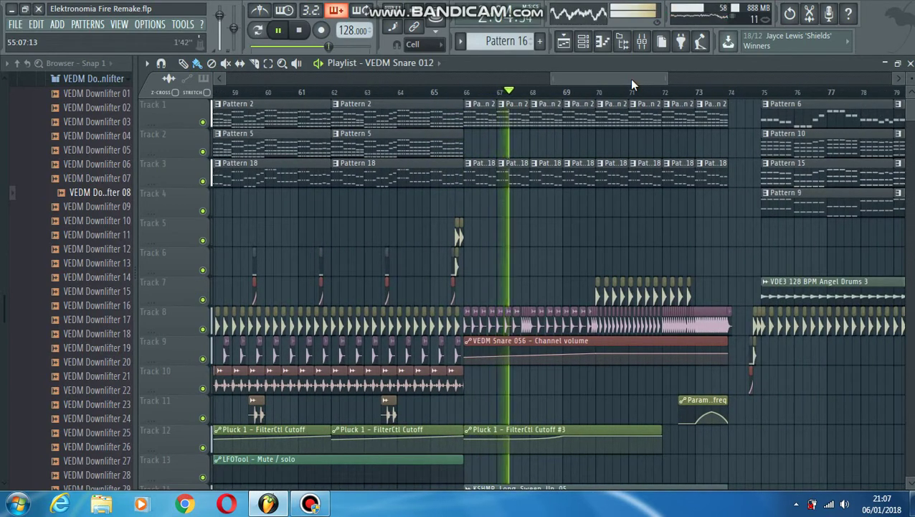
pyautogui.scroll(-2, 631, 81)
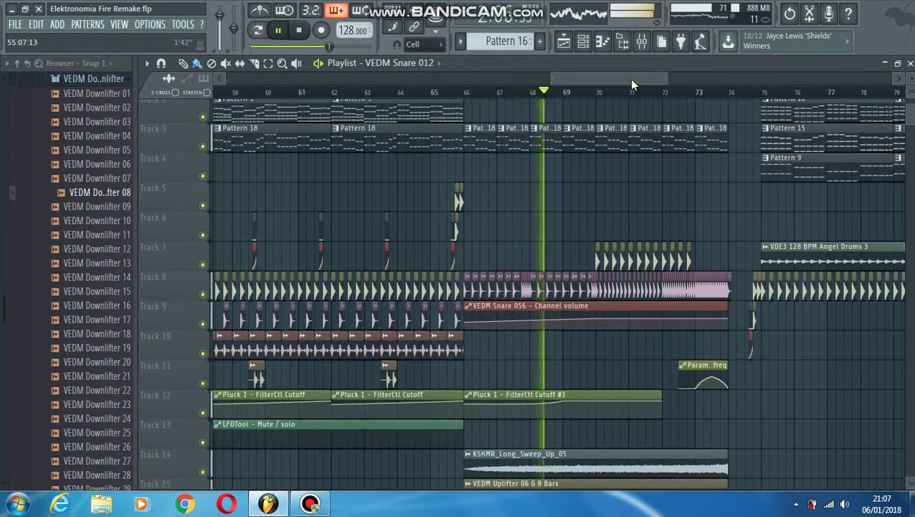
pyautogui.scroll(2, 630, 79)
pyautogui.hscroll(3, 632, 79)
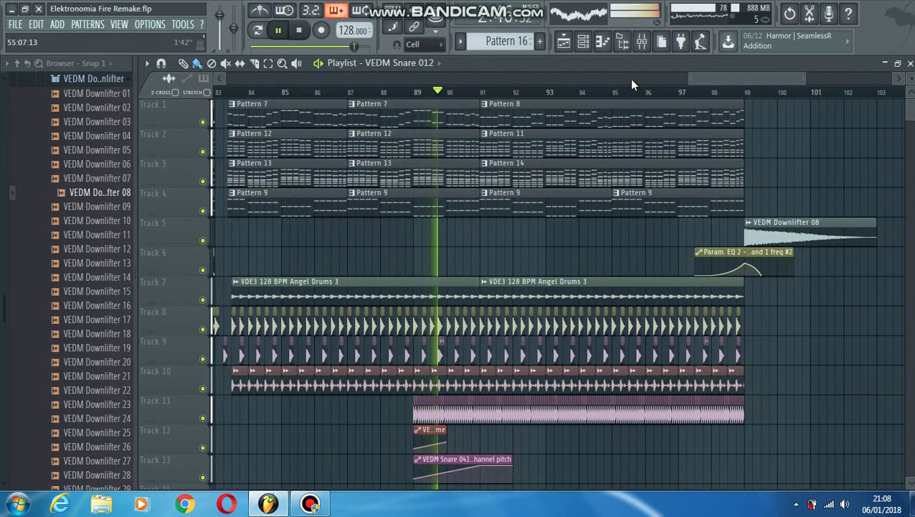
pyautogui.scroll(-5, 631, 84)
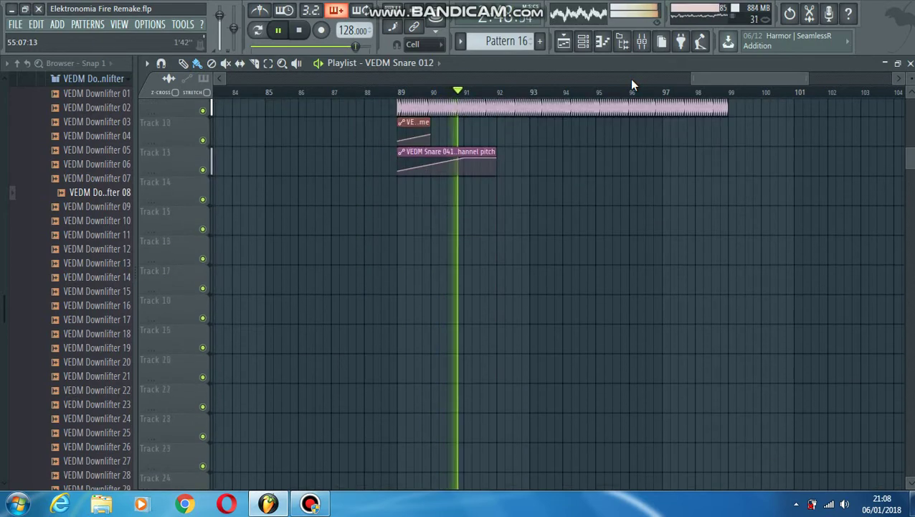
pyautogui.scroll(5, 631, 84)
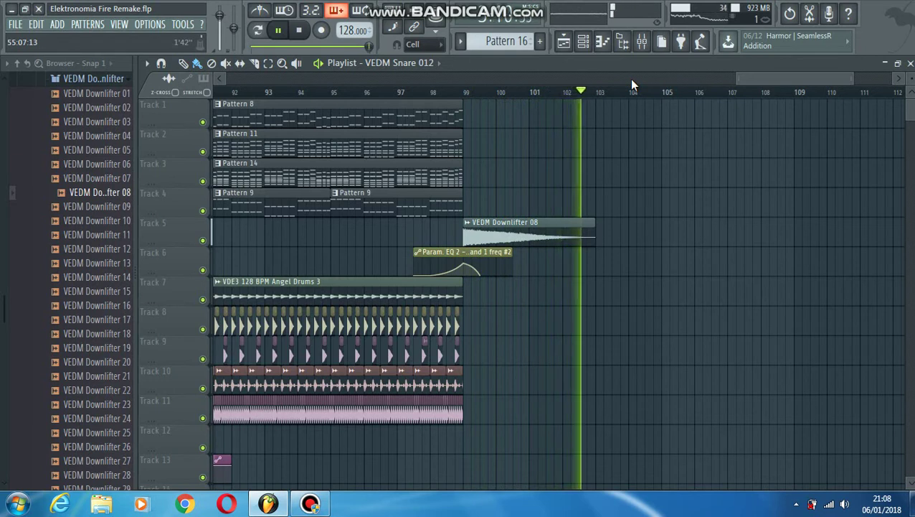
pyautogui.press('space')
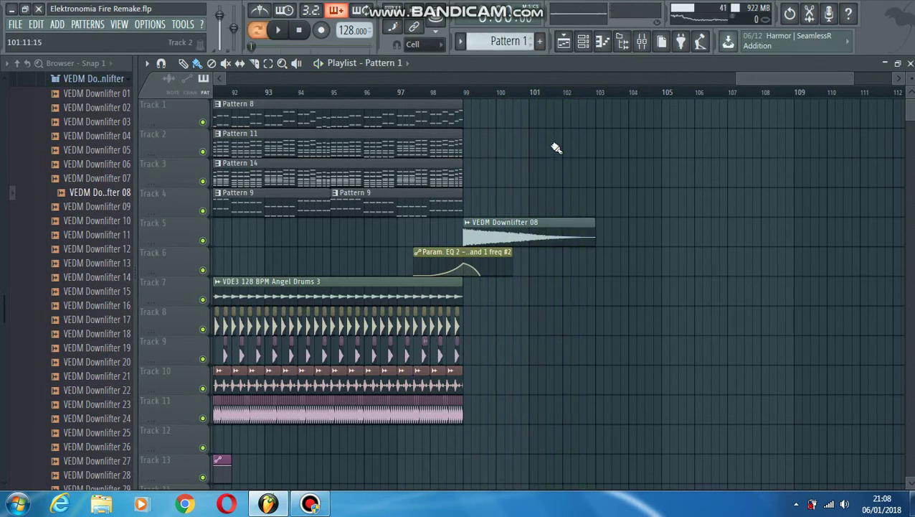
# Examine the Pluck 1 channel's notes in the piano roll while Pattern 1 plays.
pyautogui.click(602, 43)
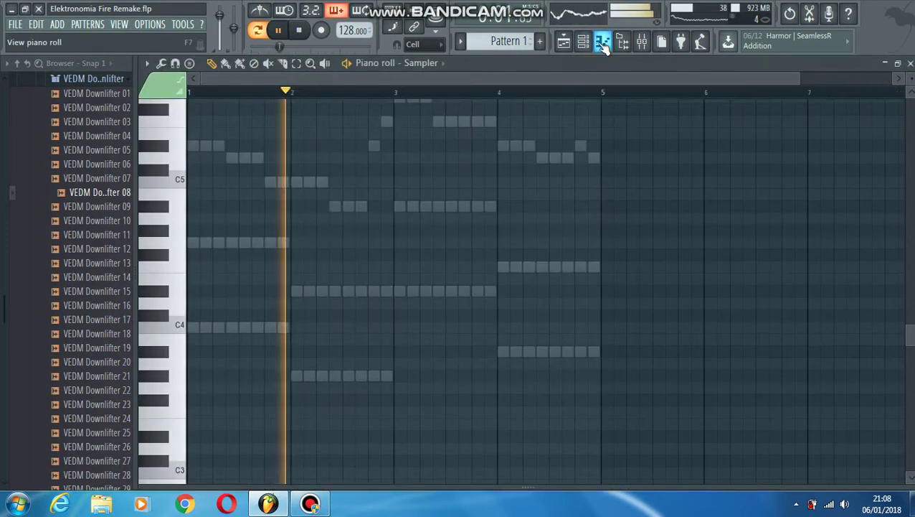
pyautogui.scroll(3, 544, 142)
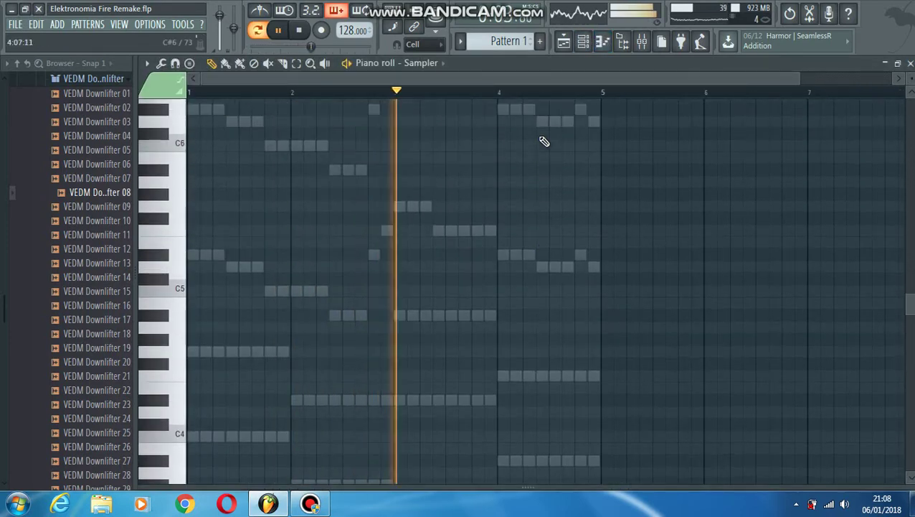
pyautogui.click(583, 43)
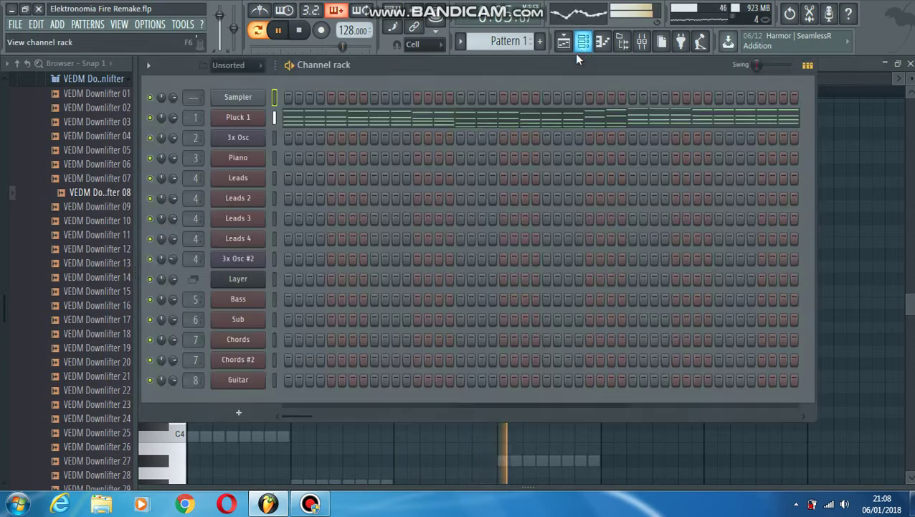
pyautogui.click(319, 117)
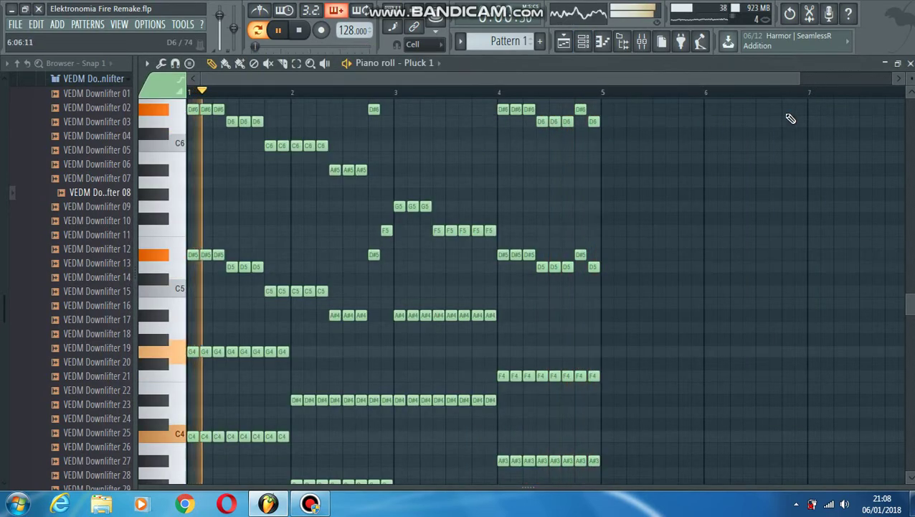
pyautogui.scroll(-2, 905, 105)
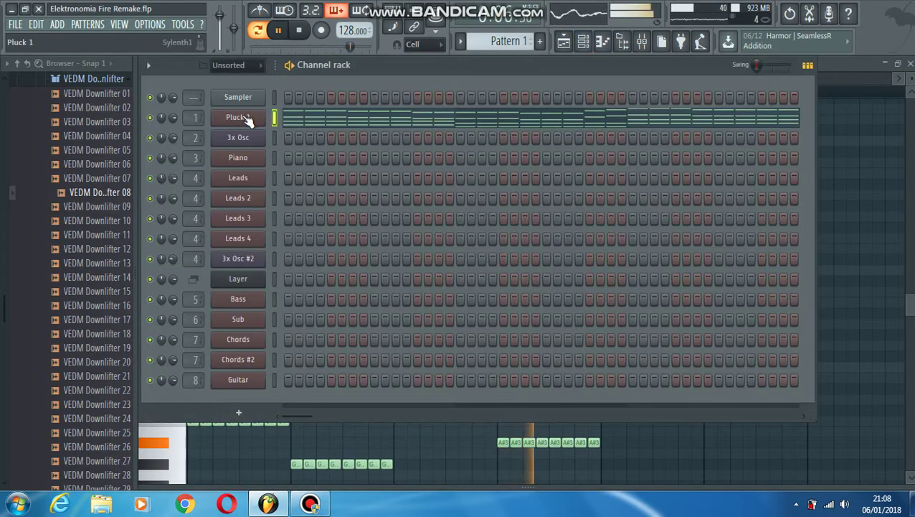
# Show the Pluck 1 channel's Sylenth1 settings and return to its piano roll.
pyautogui.click(237, 117)
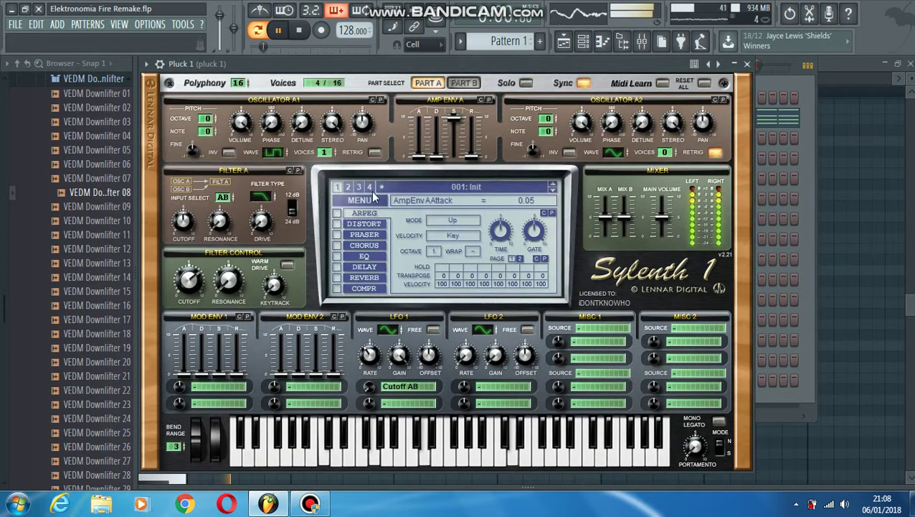
pyautogui.click(777, 79)
pyautogui.press('F7')
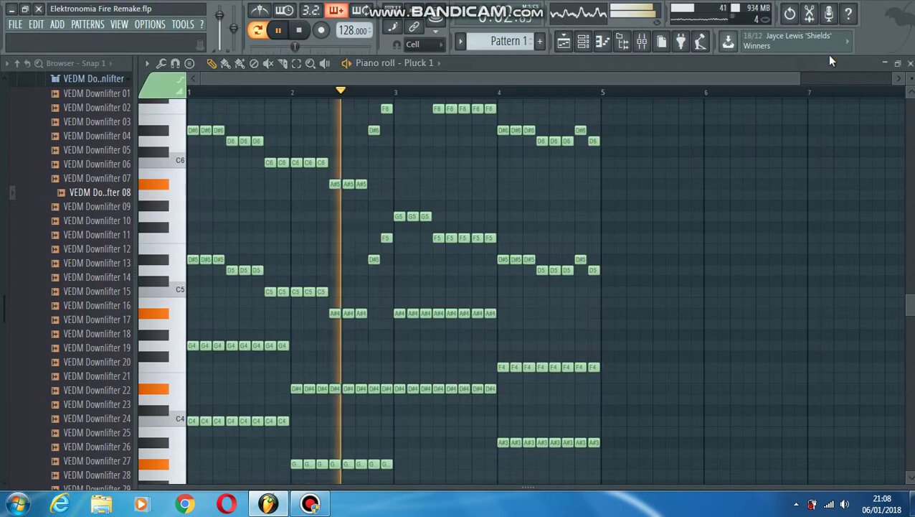
# Step through Patterns 2 and 3 to Pattern 4 with the Pluck 1 piano roll in view.
pyautogui.scroll(-1, 522, 45)
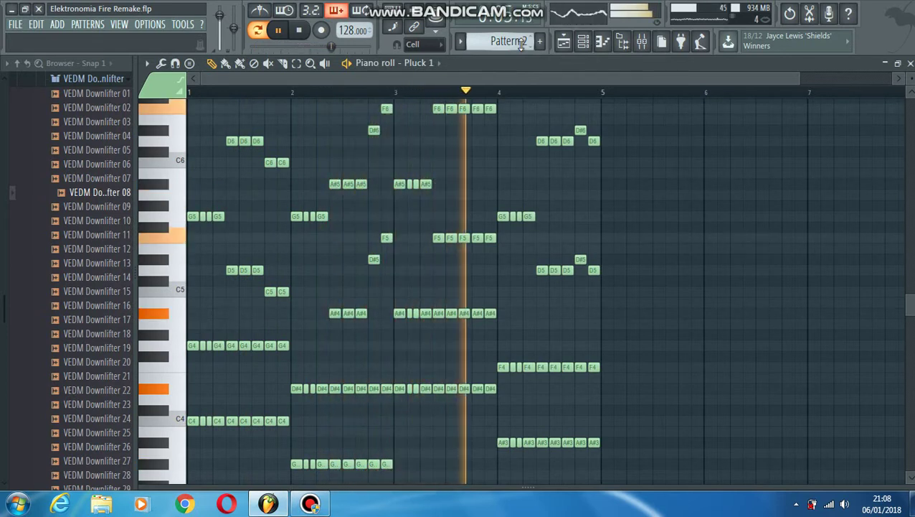
pyautogui.scroll(-1, 512, 43)
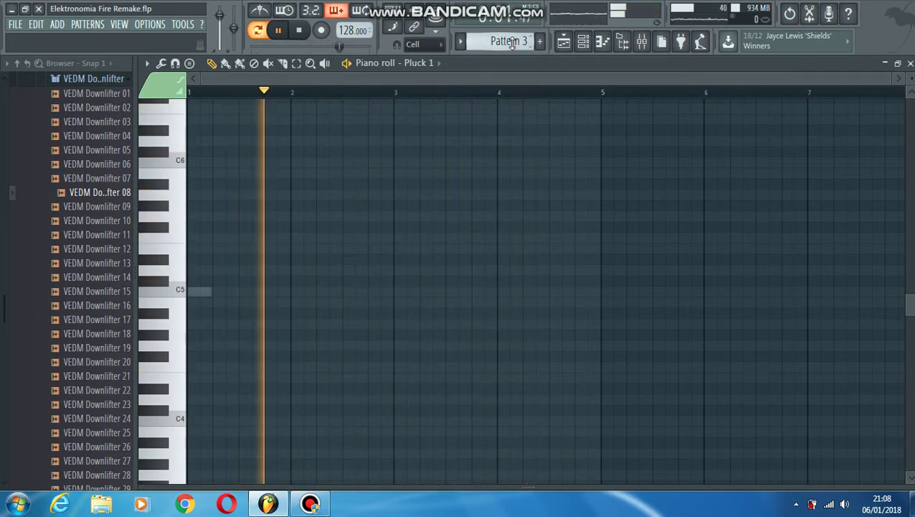
pyautogui.scroll(-1, 511, 41)
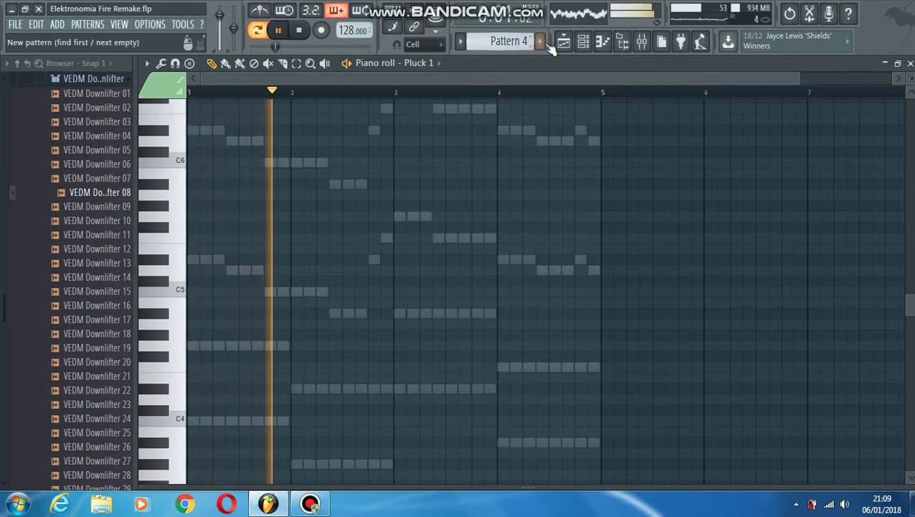
# Show the Piano channel's Nexus preset and inspect the mixer effects on the Piano and Pluck 1 tracks.
pyautogui.click(584, 41)
pyautogui.click(237, 162)
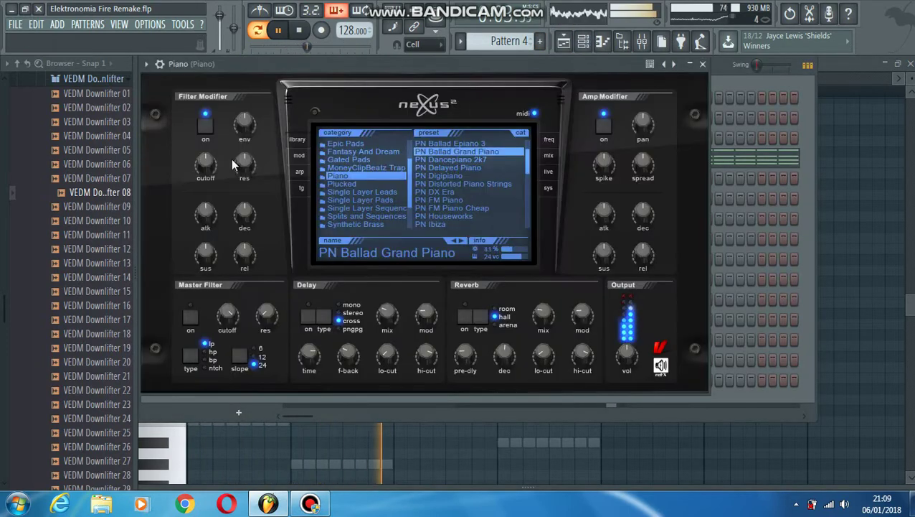
pyautogui.click(642, 40)
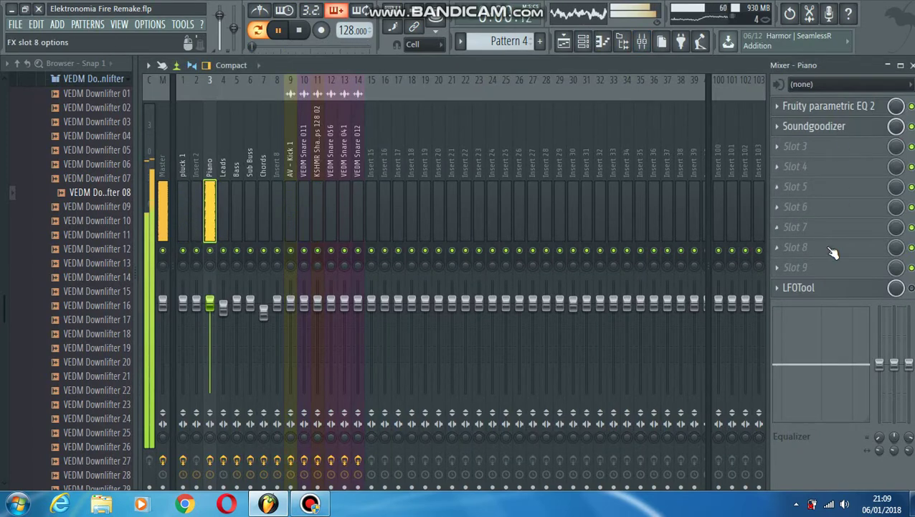
pyautogui.click(187, 187)
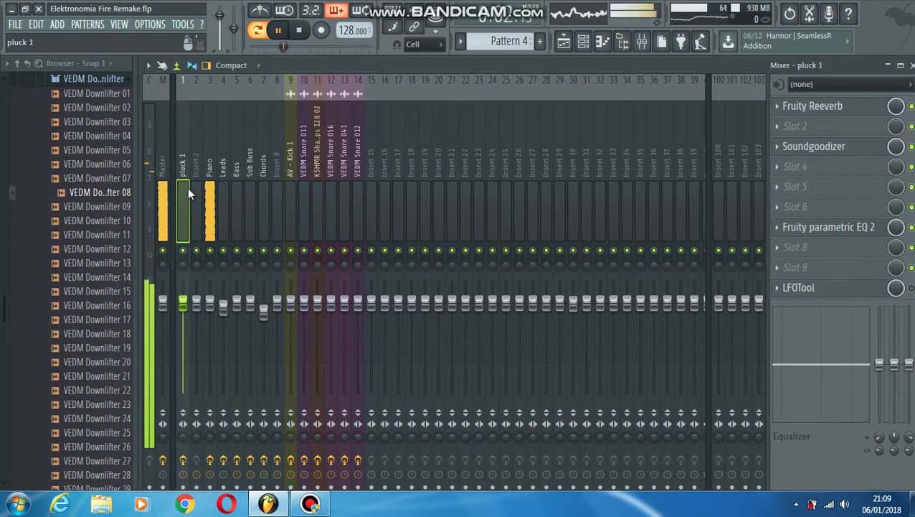
pyautogui.click(210, 181)
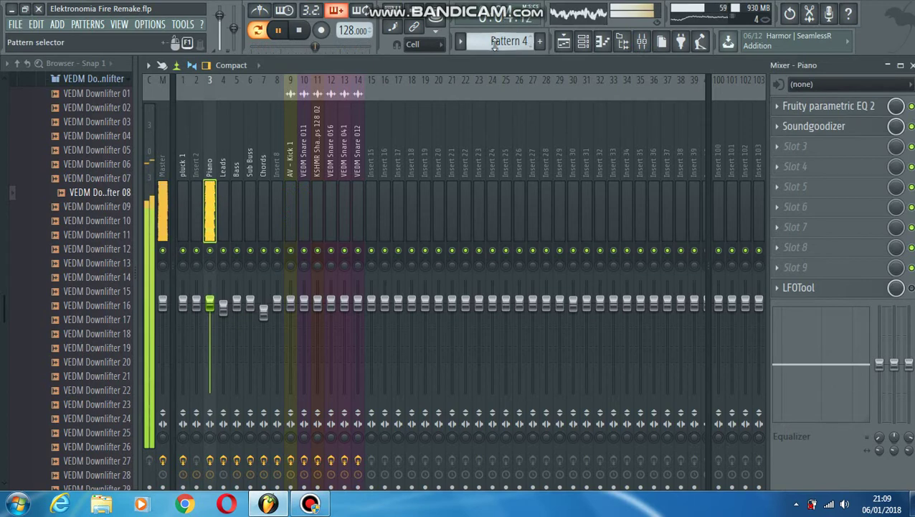
# Advance from Pattern 4 to Pattern 6, viewing the playlist and the piano roll, and bring up the channel rack.
pyautogui.click(564, 42)
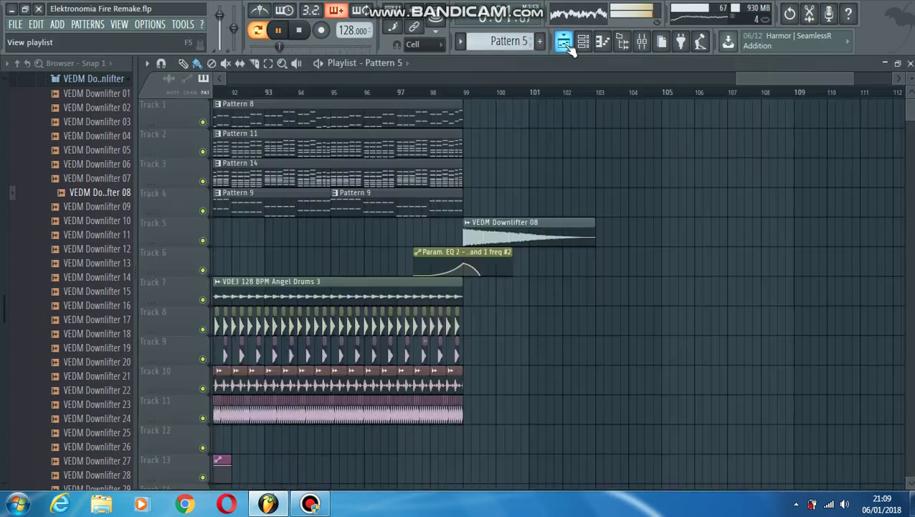
pyautogui.click(620, 47)
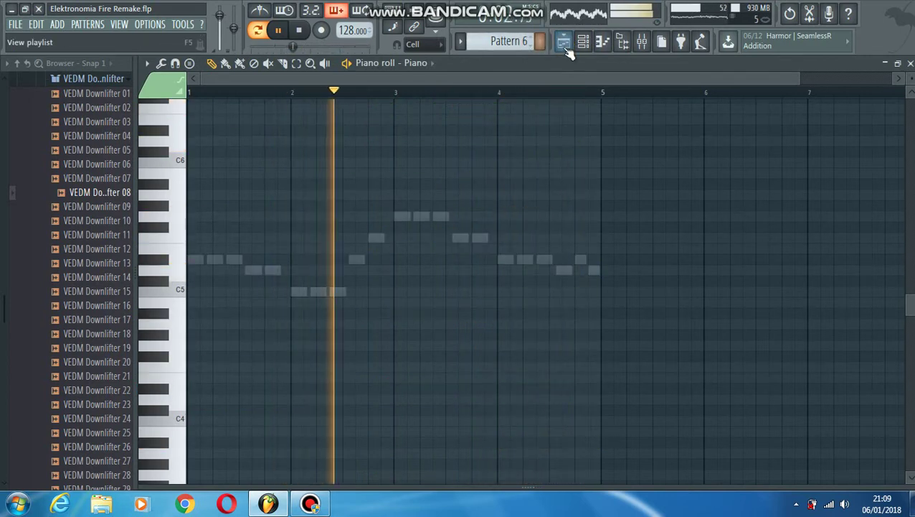
pyautogui.click(585, 43)
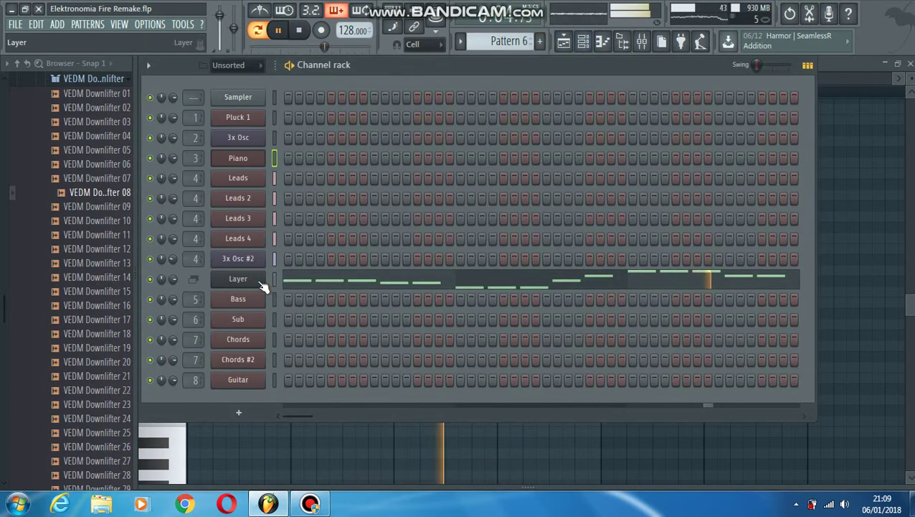
# Show in turn the Sylenth1 settings of Leads, Leads 2, Leads 3 and Leads 4, and the 3x Osc #2 settings.
pyautogui.click(242, 183)
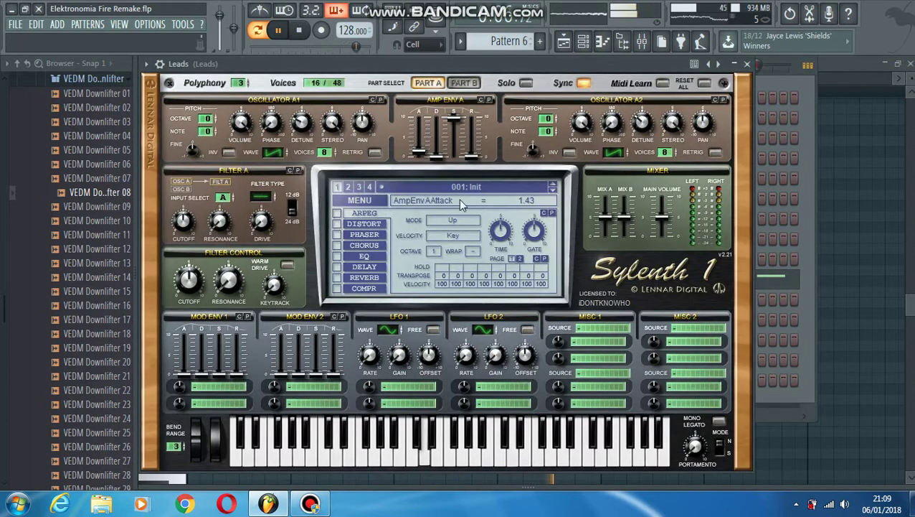
pyautogui.click(786, 80)
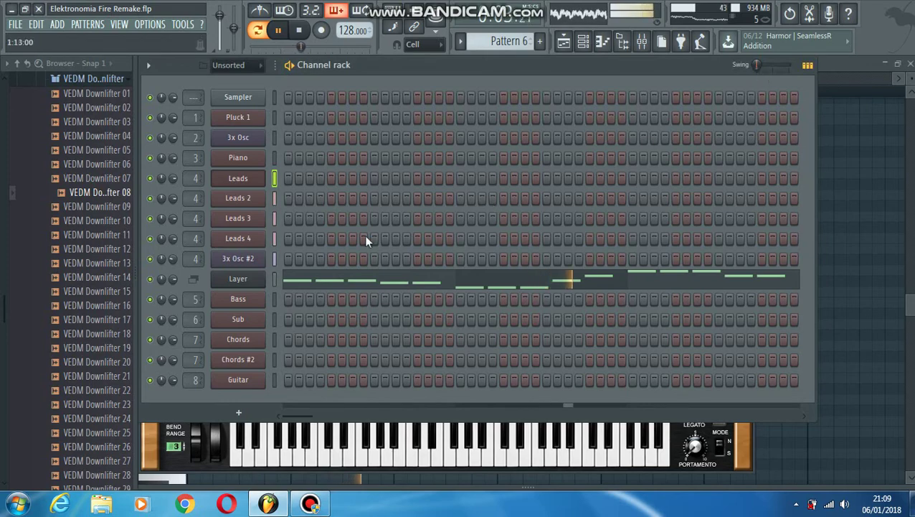
pyautogui.click(242, 202)
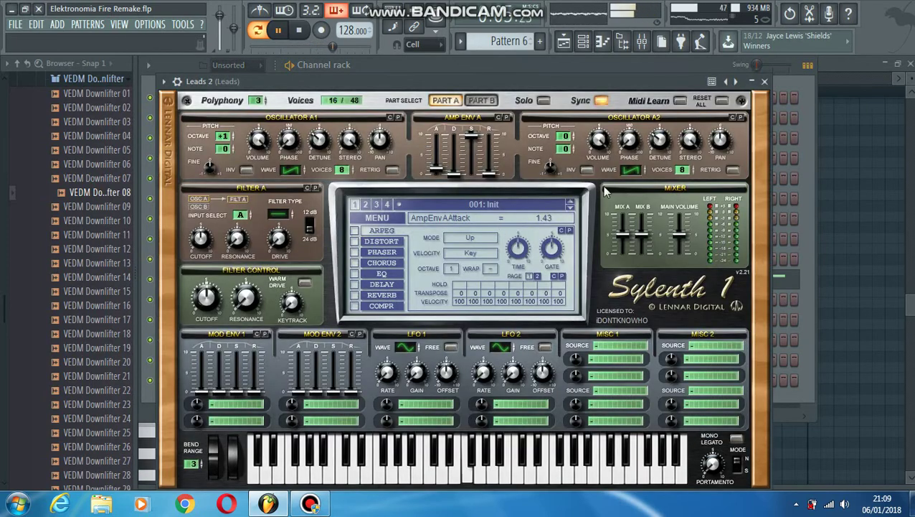
pyautogui.click(765, 82)
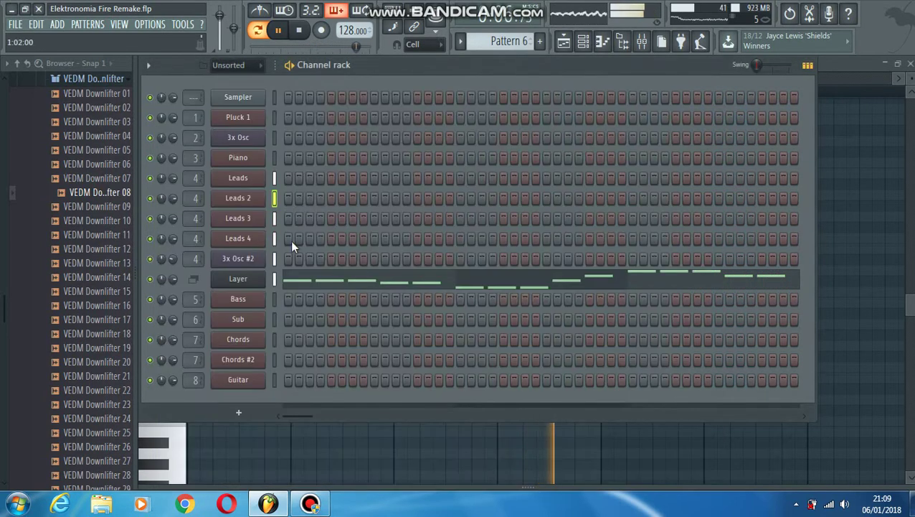
pyautogui.click(244, 224)
pyautogui.click(747, 65)
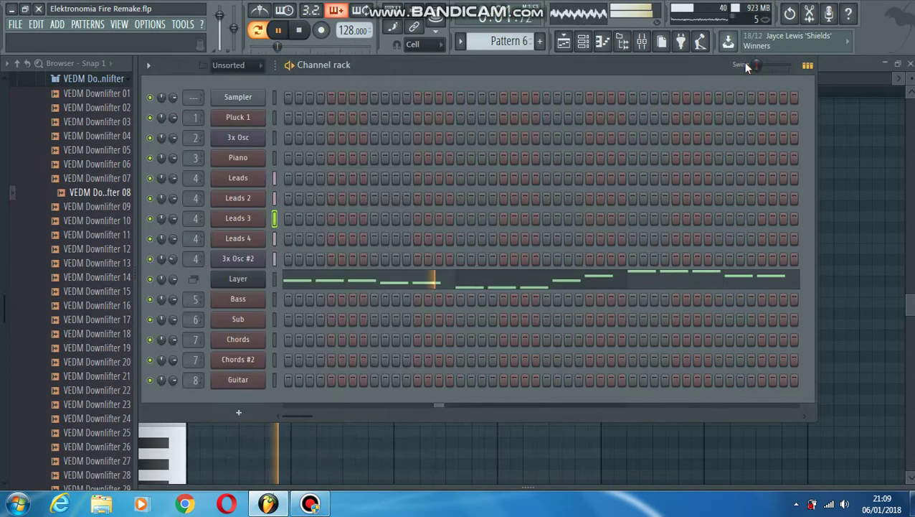
pyautogui.click(256, 242)
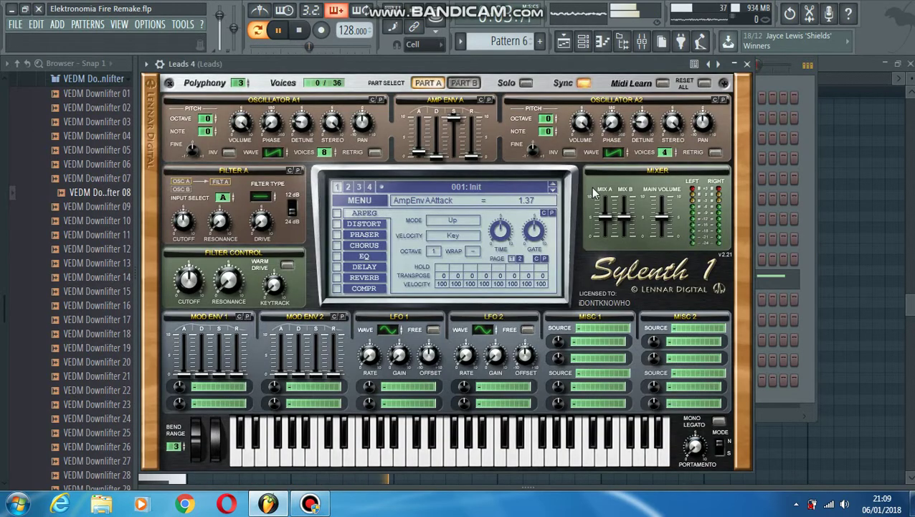
pyautogui.click(748, 64)
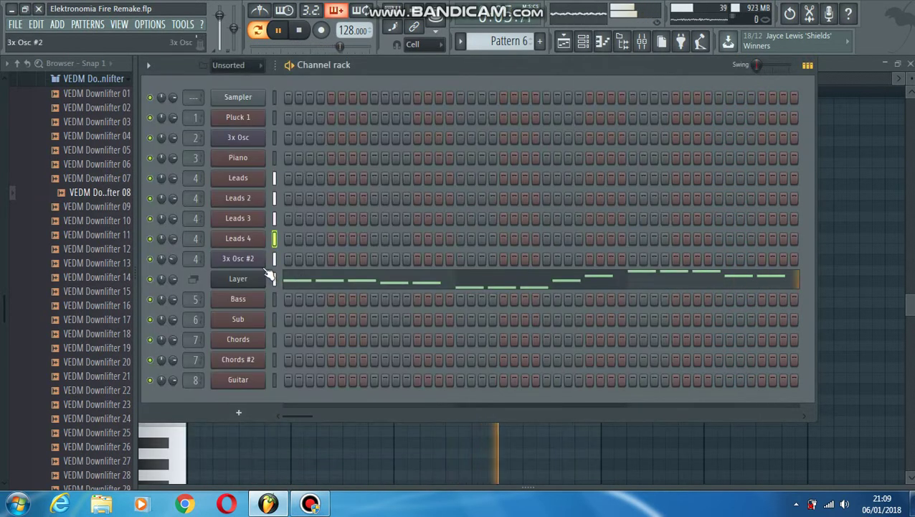
pyautogui.click(266, 269)
pyautogui.click(537, 162)
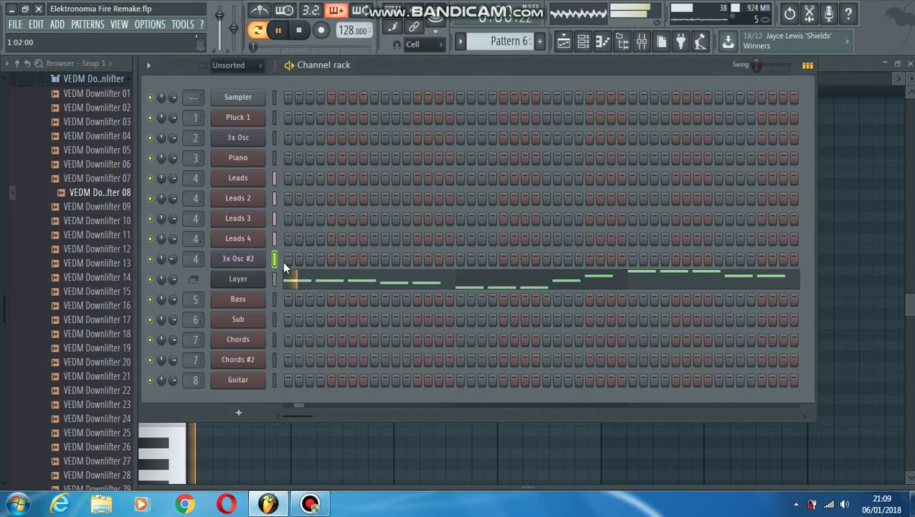
# Show the Layer channel's child channels and the mixer effects on the Leads track.
pyautogui.click(256, 284)
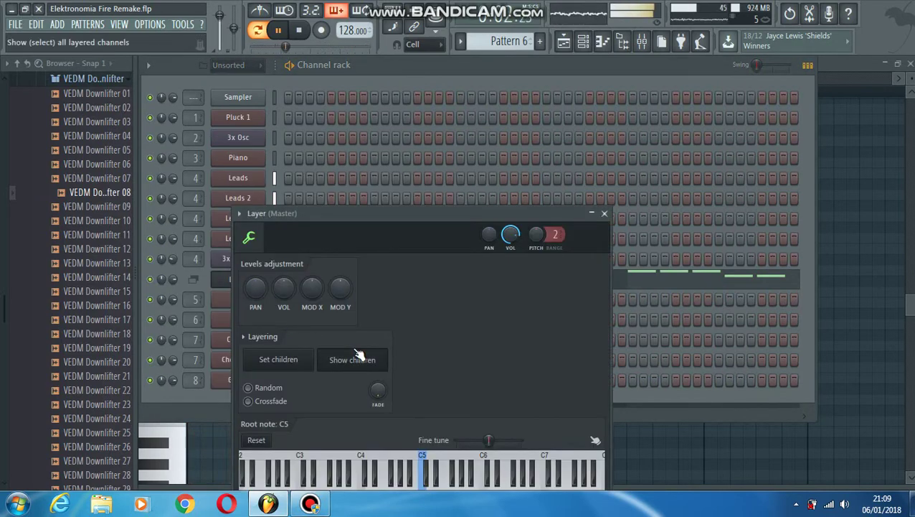
pyautogui.moveTo(350, 229); pyautogui.dragTo(539, 170)
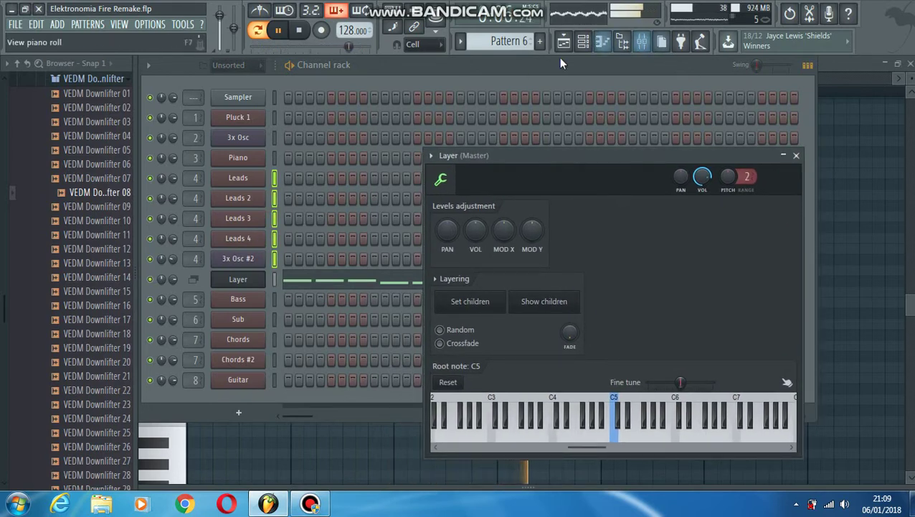
pyautogui.click(642, 42)
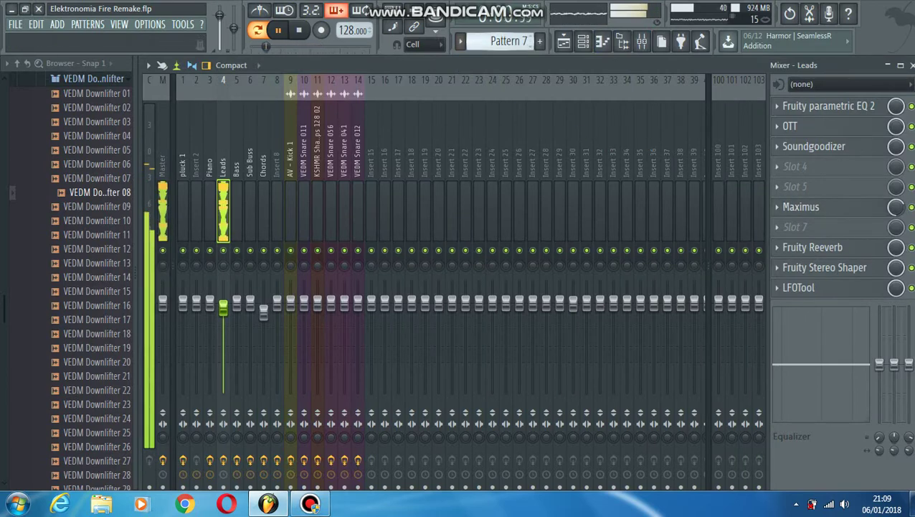
# Examine the Layer channel's Pattern 7 notes in the piano roll, including the upper octave.
pyautogui.click(585, 42)
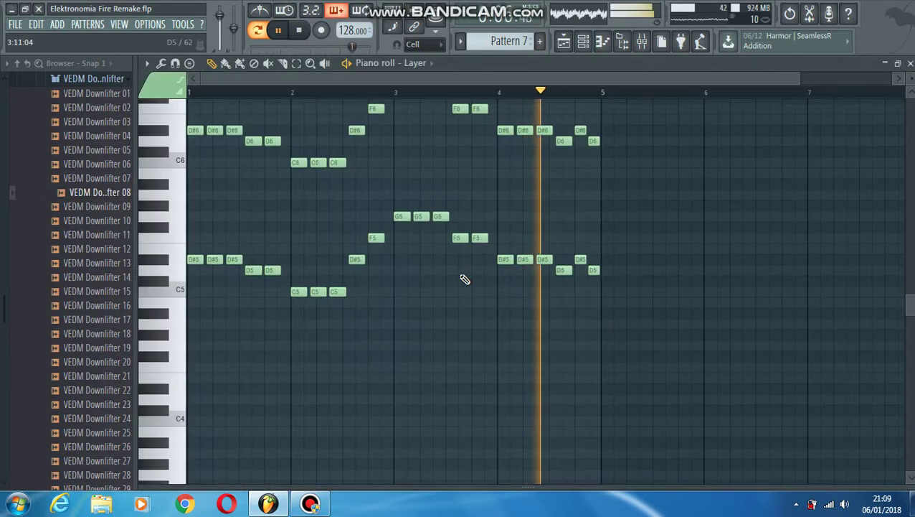
pyautogui.click(465, 280)
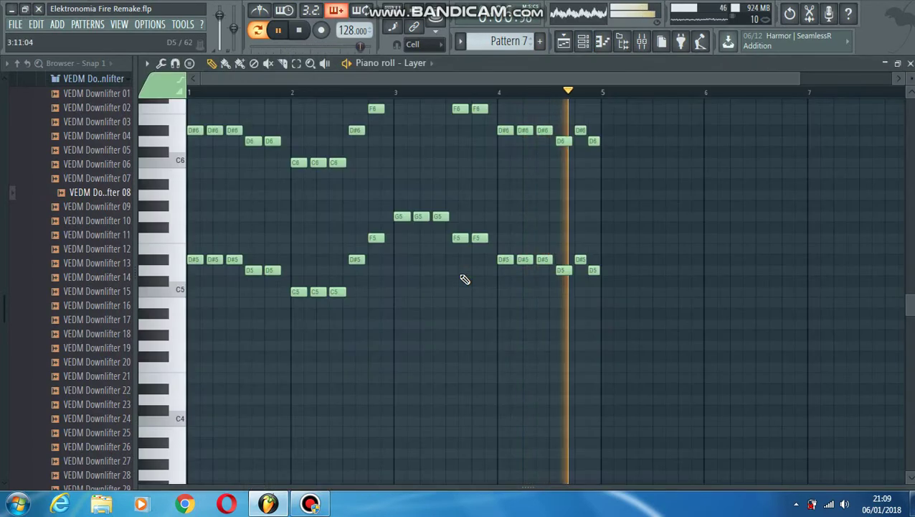
pyautogui.scroll(5, 465, 279)
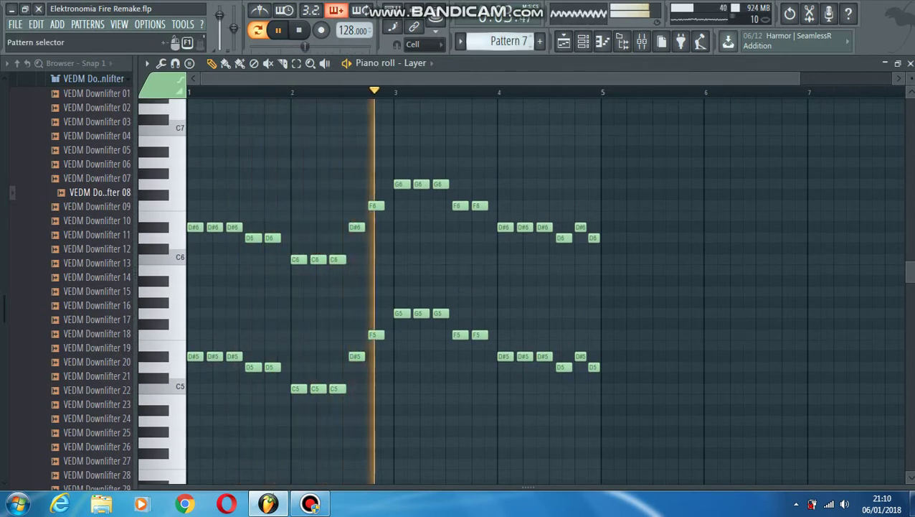
# Switch to Pattern 8 and examine the Layer channel's notes through to the end of the pattern.
pyautogui.scroll(-1, 509, 41)
pyautogui.scroll(-1, 509, 41)
pyautogui.scroll(1, 511, 41)
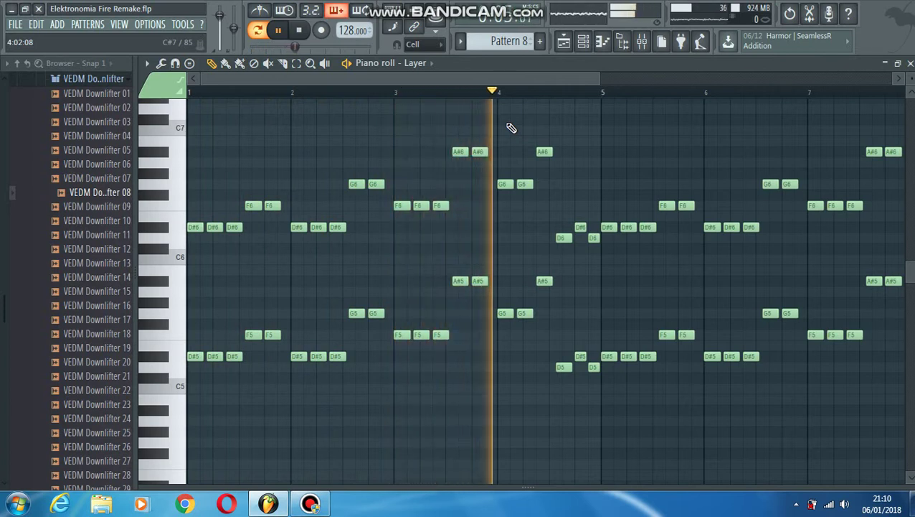
pyautogui.moveTo(508, 75); pyautogui.dragTo(720, 90)
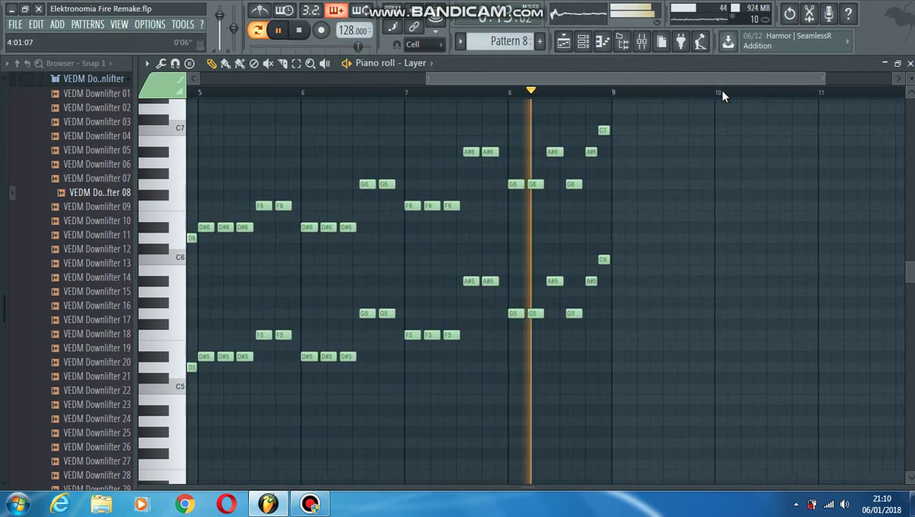
# Switch to Pattern 9 and view its low notes from bar 1 in the piano roll.
pyautogui.press('F4')
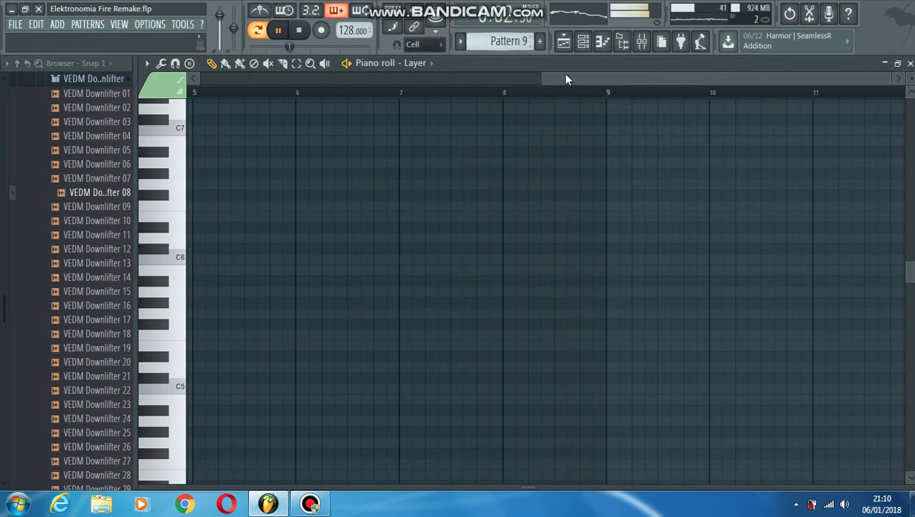
pyautogui.moveTo(566, 79); pyautogui.dragTo(215, 85)
pyautogui.scroll(-1, 207, 112)
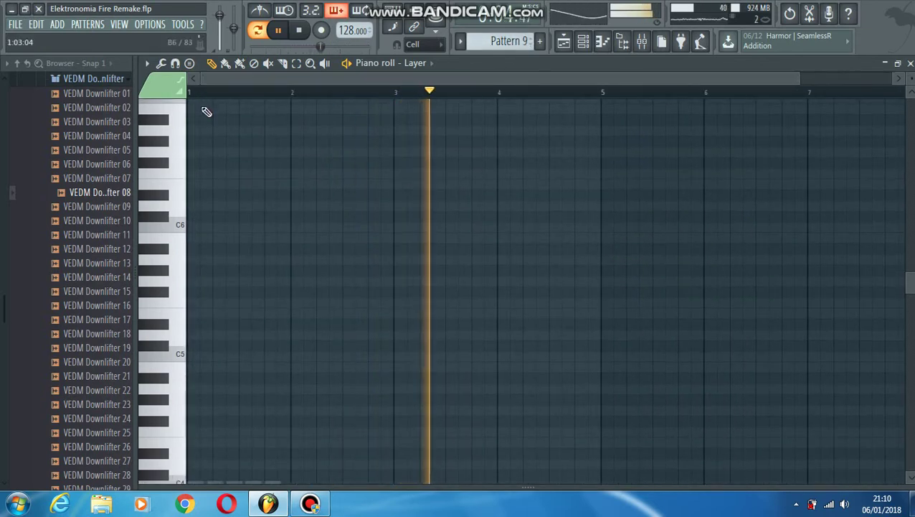
pyautogui.scroll(-4, 207, 113)
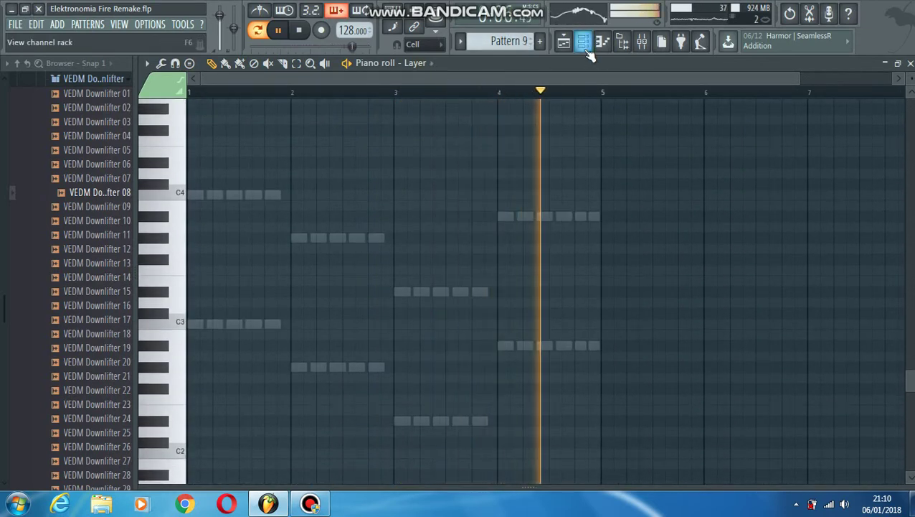
# Show the Bass channel's Sylenth1 chorus, reverb and compressor settings, and the Sub channel's Nexus preset.
pyautogui.click(583, 42)
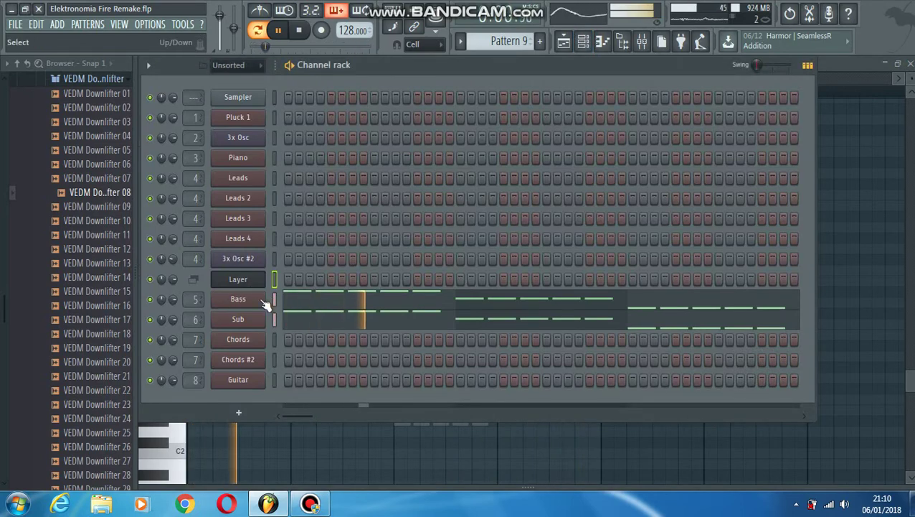
pyautogui.click(262, 301)
pyautogui.click(353, 244)
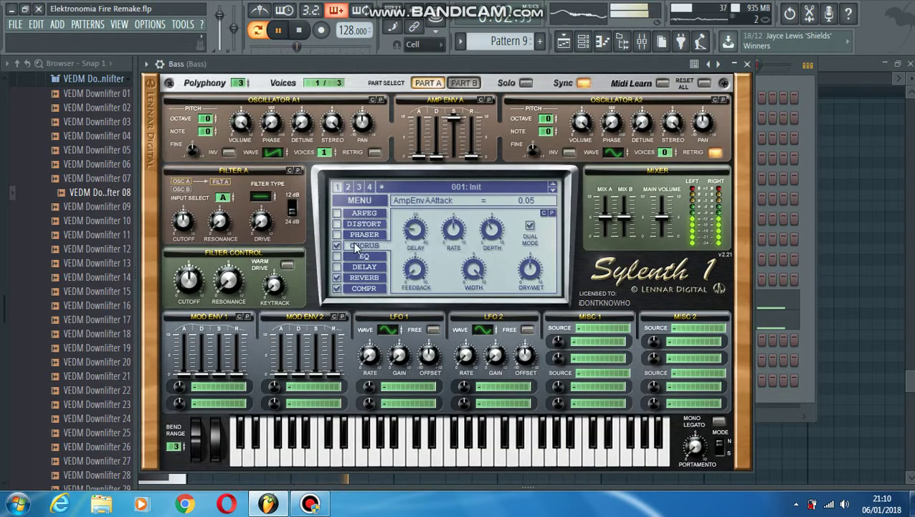
pyautogui.click(361, 277)
pyautogui.click(359, 287)
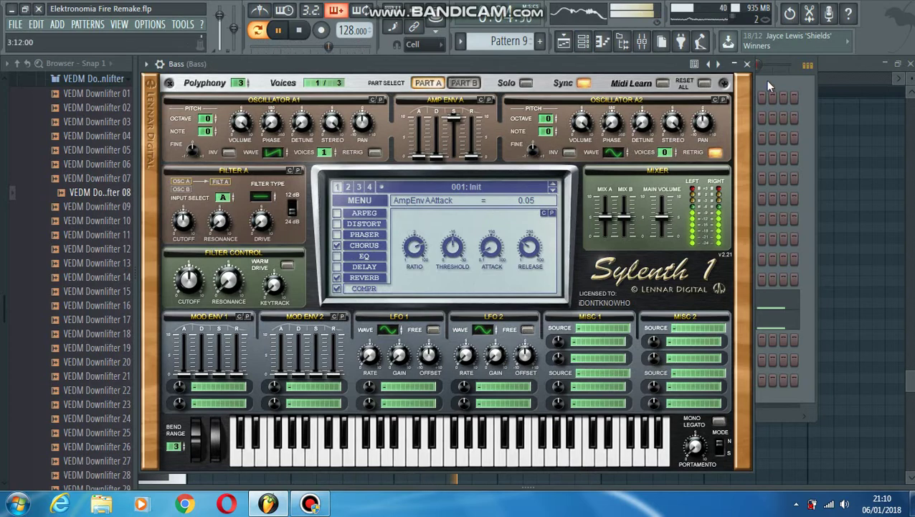
pyautogui.click(747, 65)
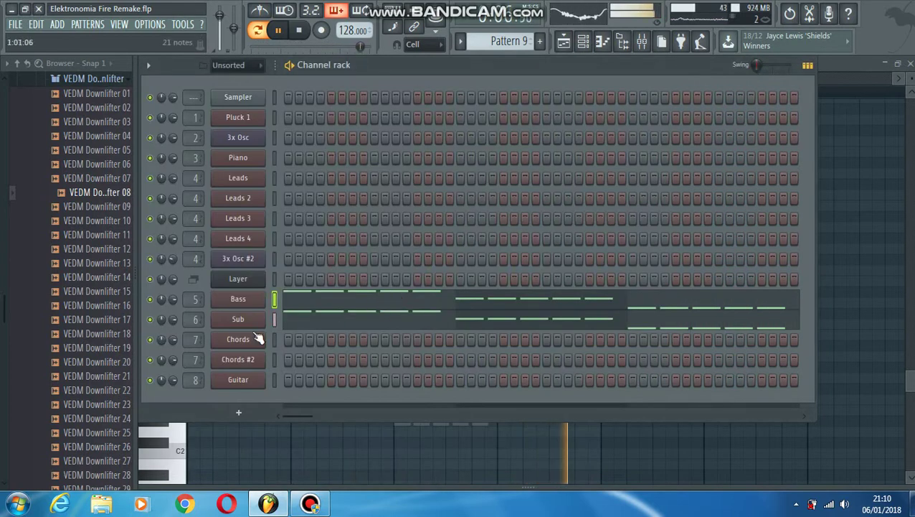
pyautogui.click(235, 326)
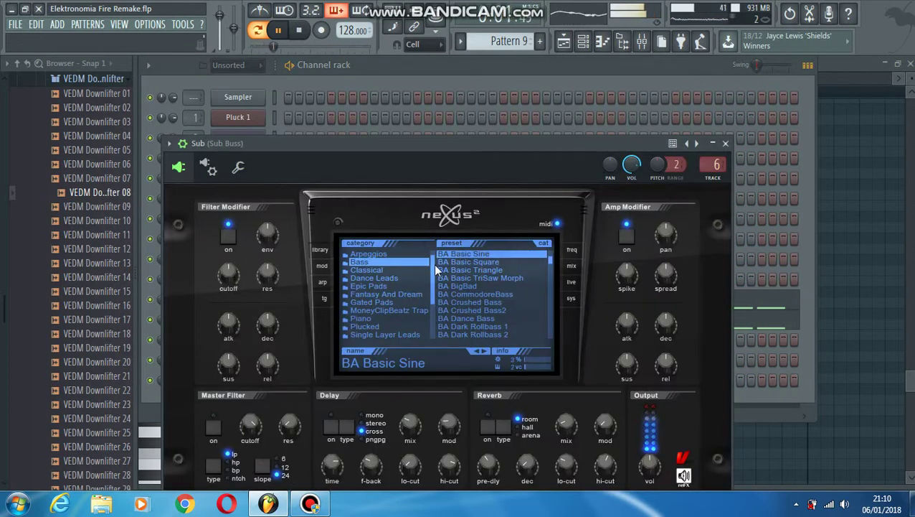
# Solo the Bass track in the mixer and inspect its Fruity parametric EQ 2, Soundgoodizer and CamelCrusher effects.
pyautogui.click(642, 43)
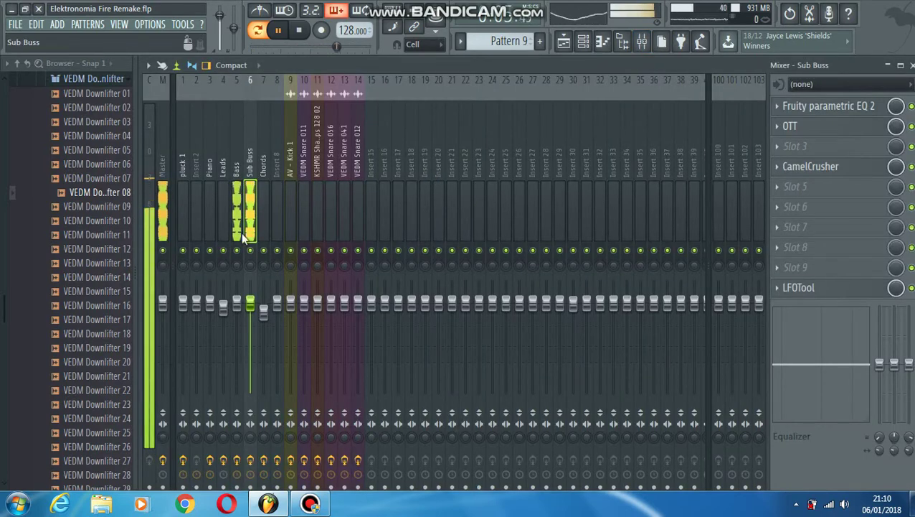
pyautogui.click(241, 233)
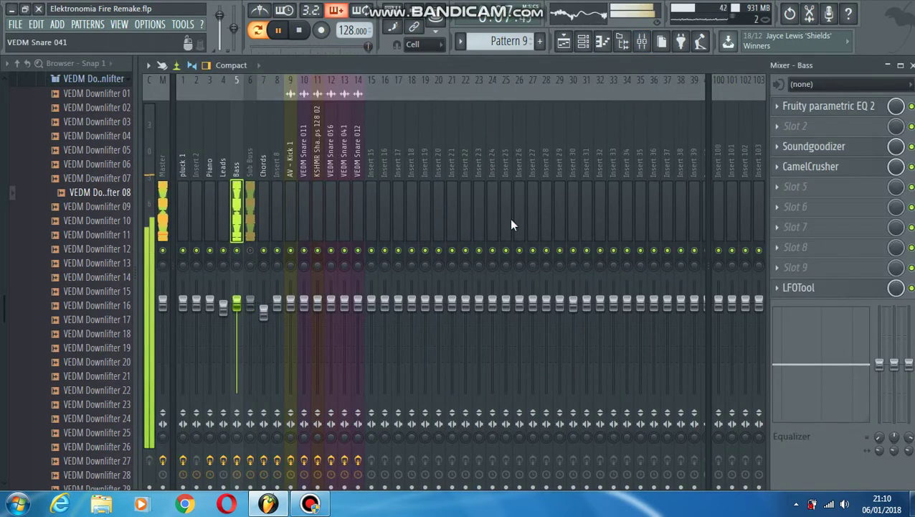
pyautogui.click(825, 105)
pyautogui.click(825, 106)
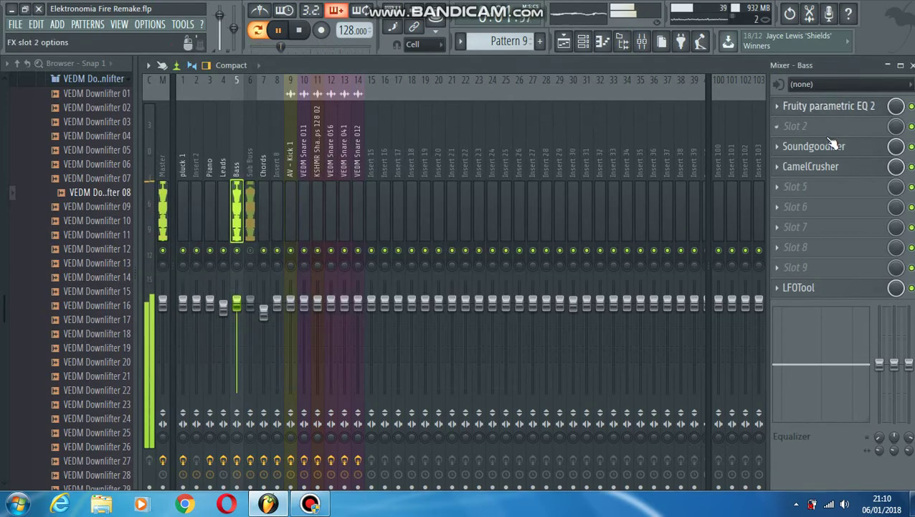
pyautogui.click(825, 145)
pyautogui.click(825, 145)
pyautogui.click(825, 166)
pyautogui.click(825, 166)
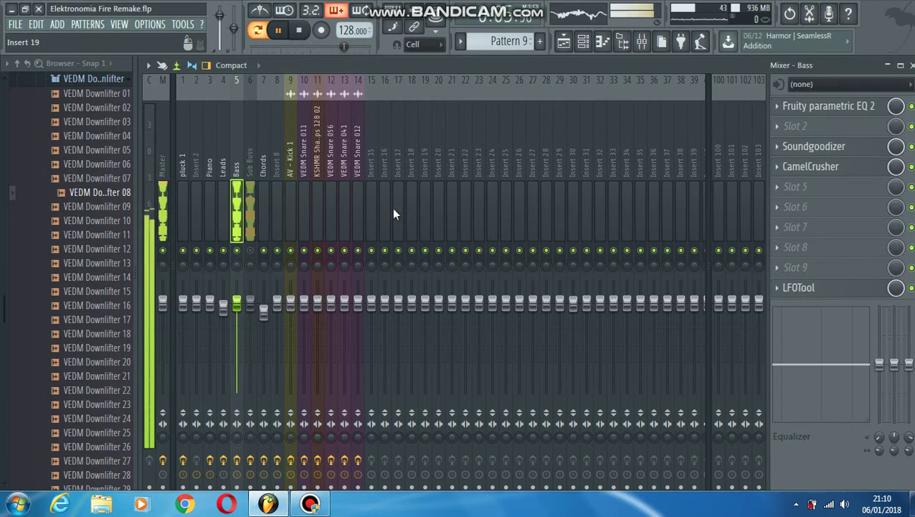
# Solo the Sub Buss track and inspect its Fruity parametric EQ 2, OTT, CamelCrusher and LFOTool effects.
pyautogui.click(248, 228)
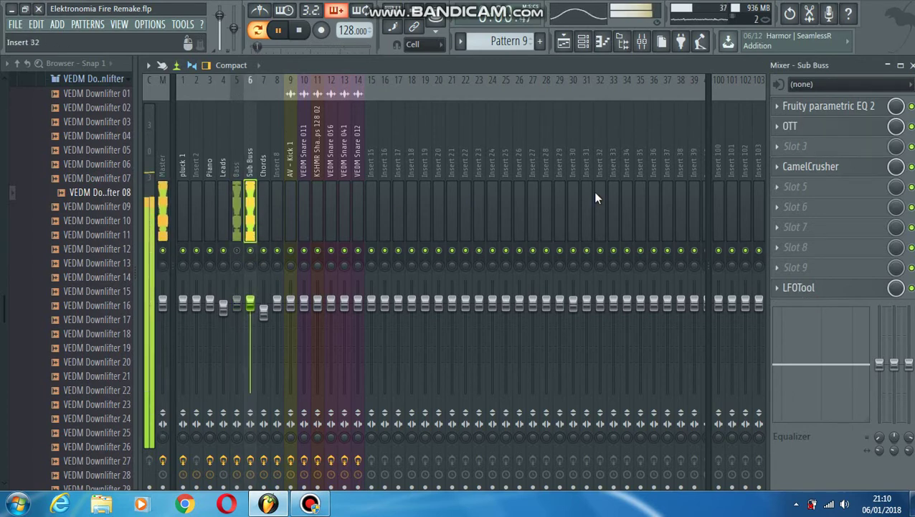
pyautogui.click(862, 107)
pyautogui.click(861, 108)
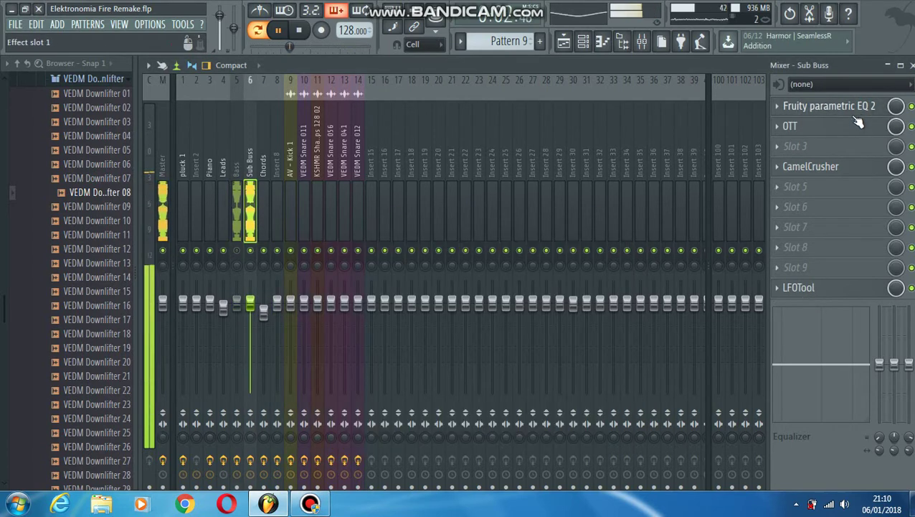
pyautogui.click(856, 126)
pyautogui.click(856, 125)
pyautogui.click(838, 167)
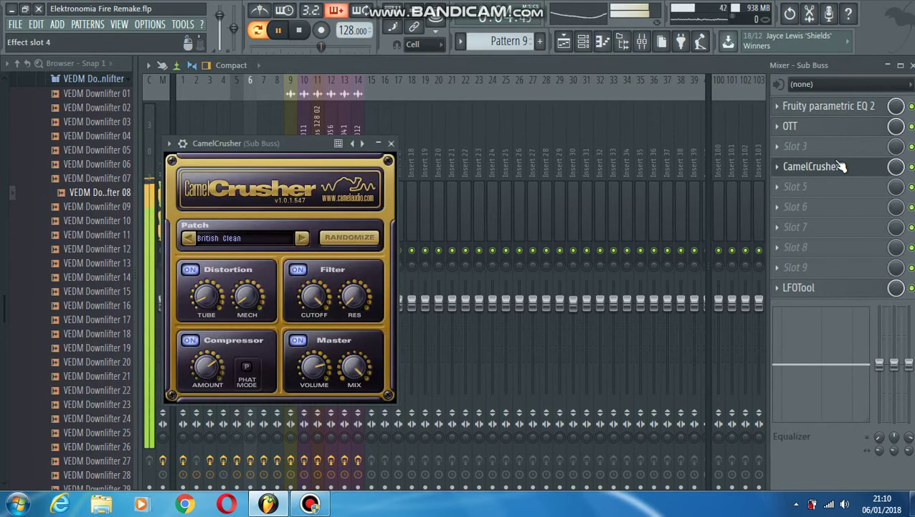
pyautogui.click(840, 169)
pyautogui.click(818, 288)
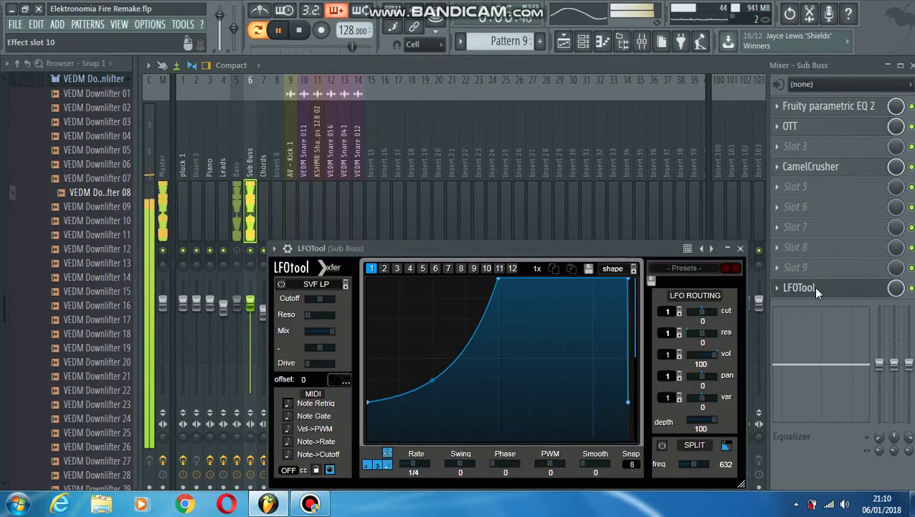
# Close the LFOTool window and go through the notes of Patterns 10 to 13 in the piano roll.
pyautogui.click(813, 286)
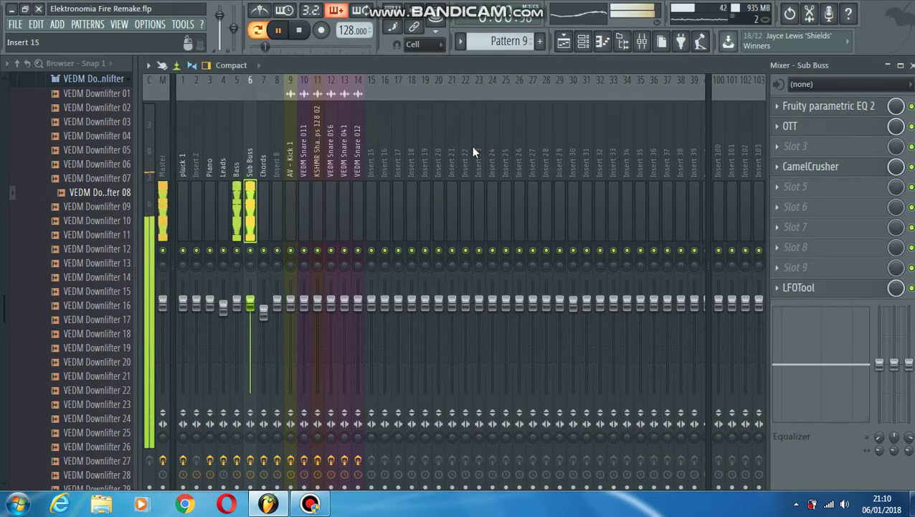
pyautogui.click(604, 45)
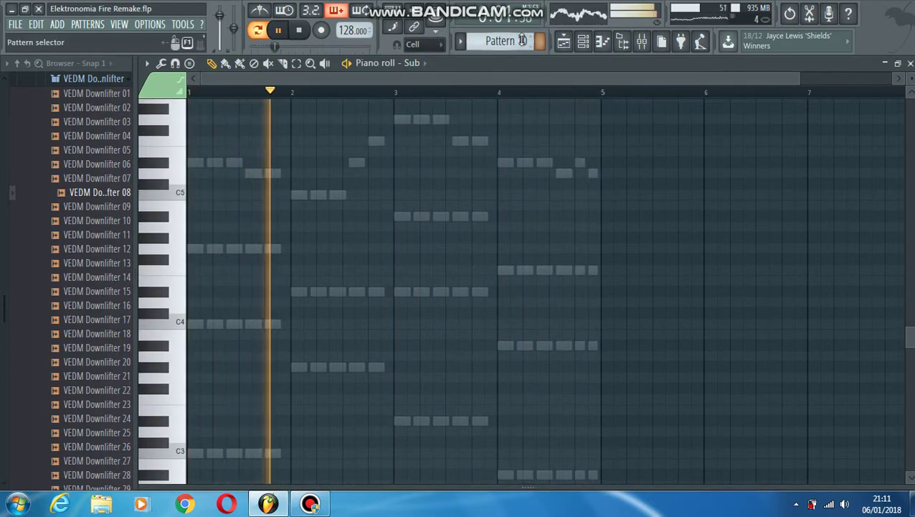
pyautogui.scroll(-1, 522, 41)
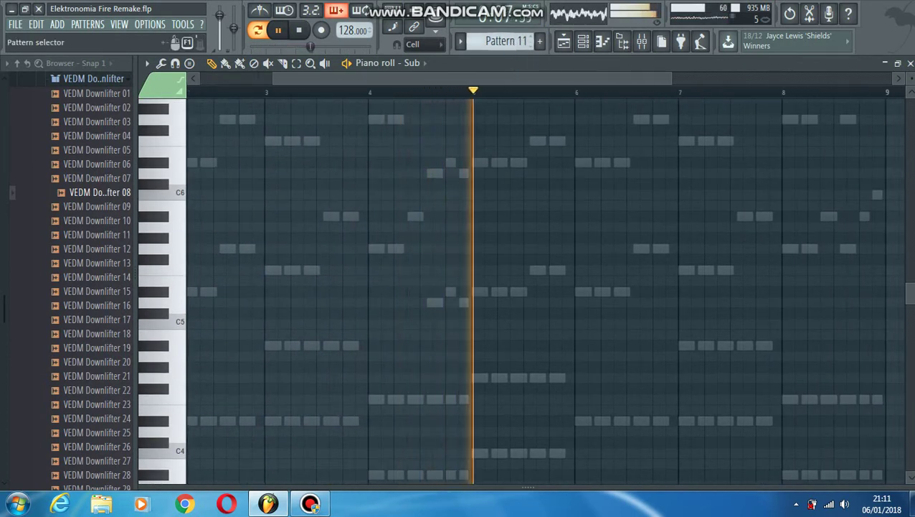
pyautogui.scroll(-1, 512, 42)
pyautogui.click(380, 63)
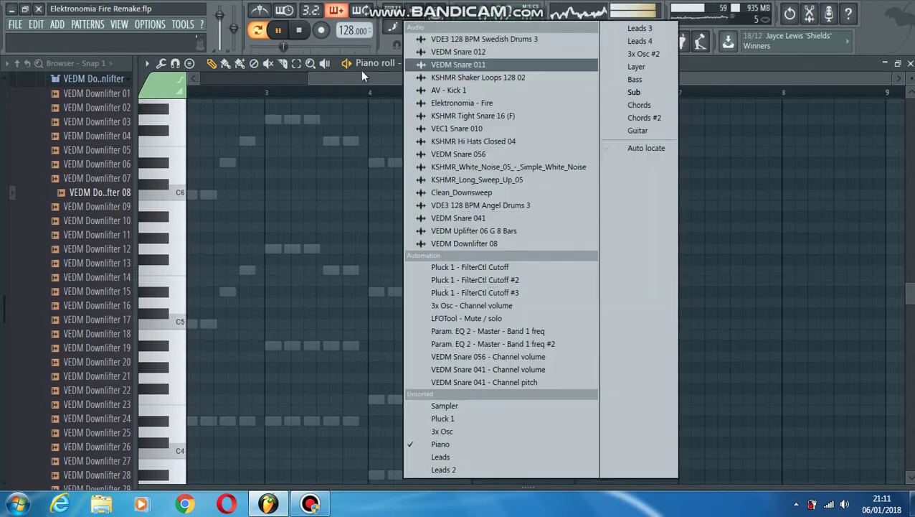
pyautogui.click(322, 93)
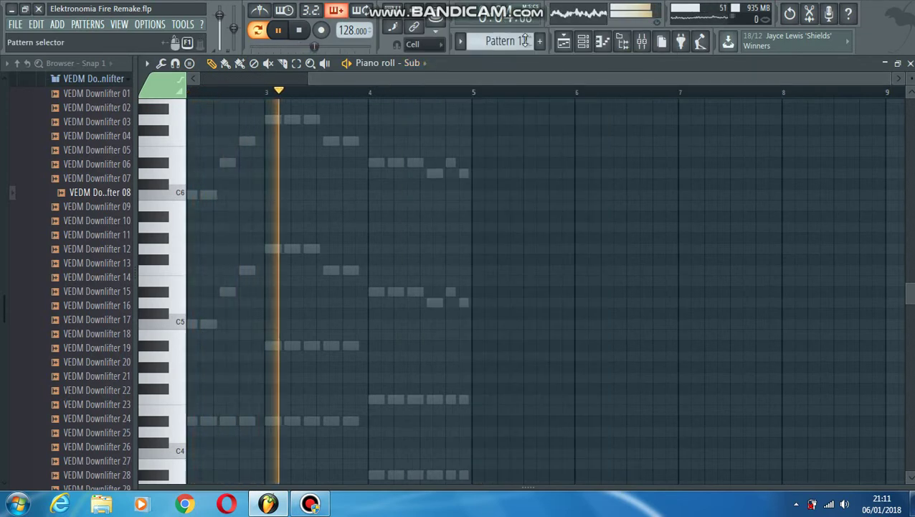
pyautogui.scroll(-1, 506, 41)
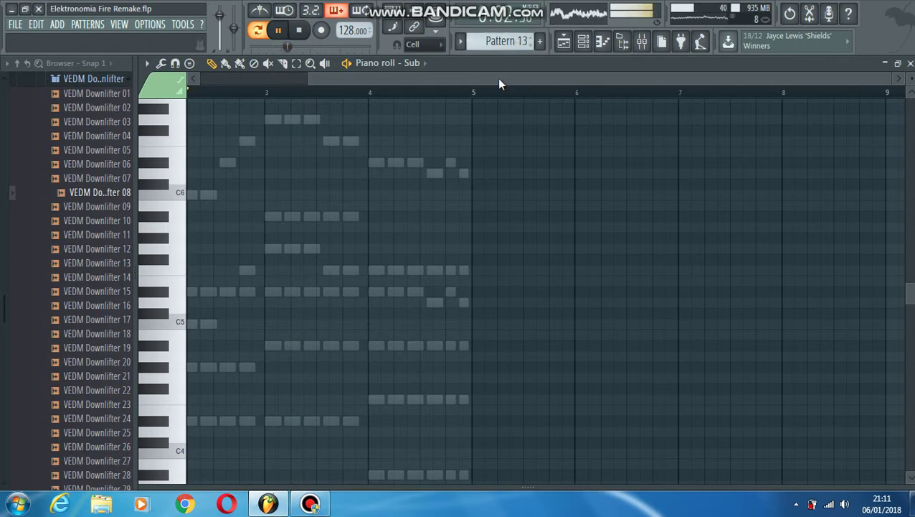
# View the Pattern 13 notes of the Chords channel and of Chords #2 in the piano roll.
pyautogui.click(583, 41)
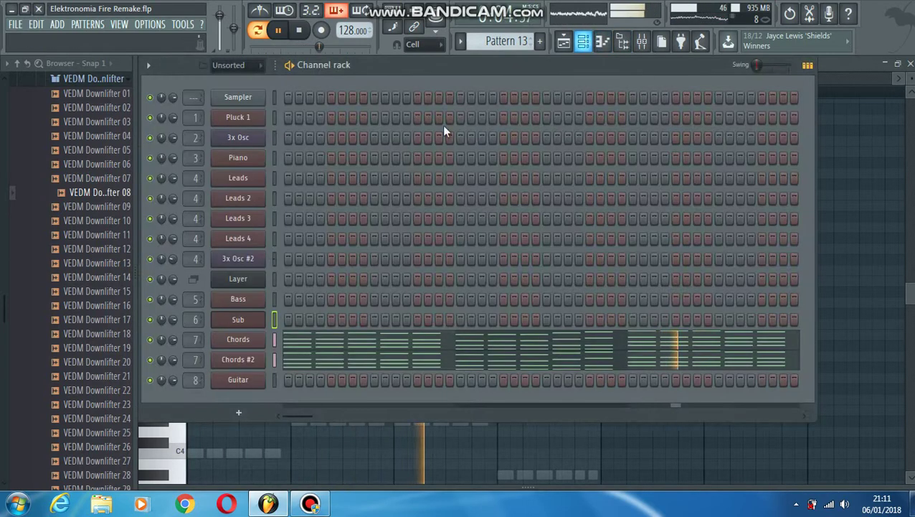
pyautogui.click(298, 350)
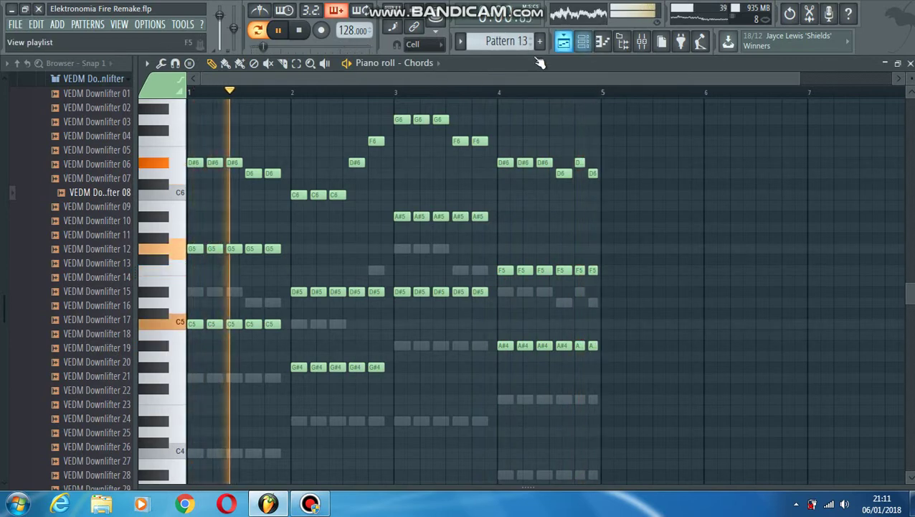
pyautogui.click(422, 65)
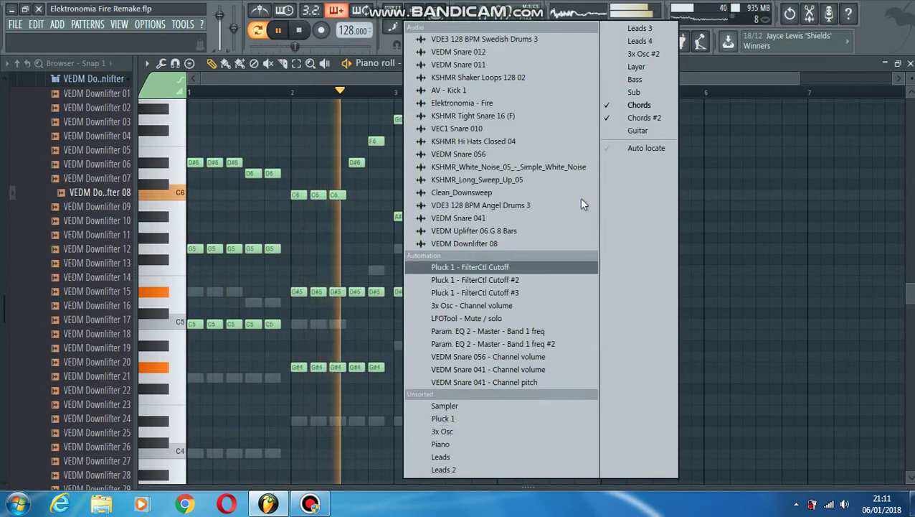
pyautogui.click(649, 114)
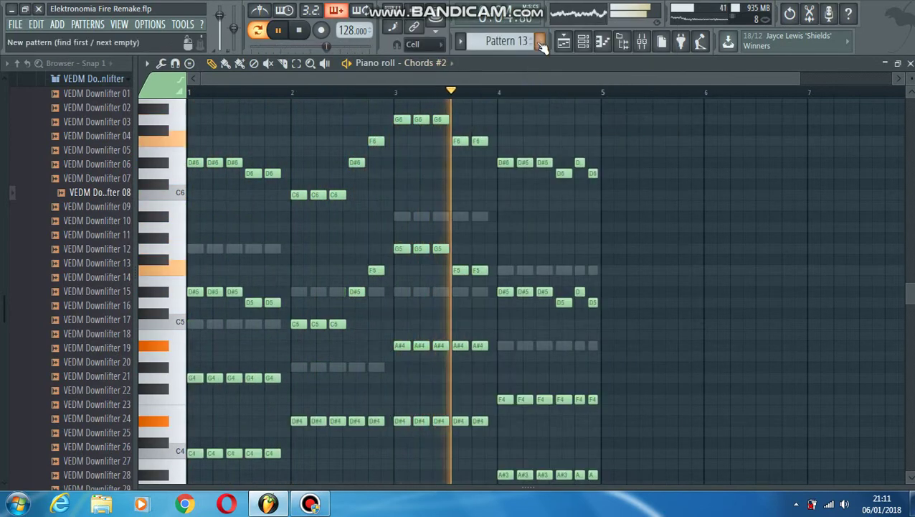
# Show the Sylenth1 settings of the Chords and Chords #2 channels, closing each plugin window after viewing.
pyautogui.click(580, 46)
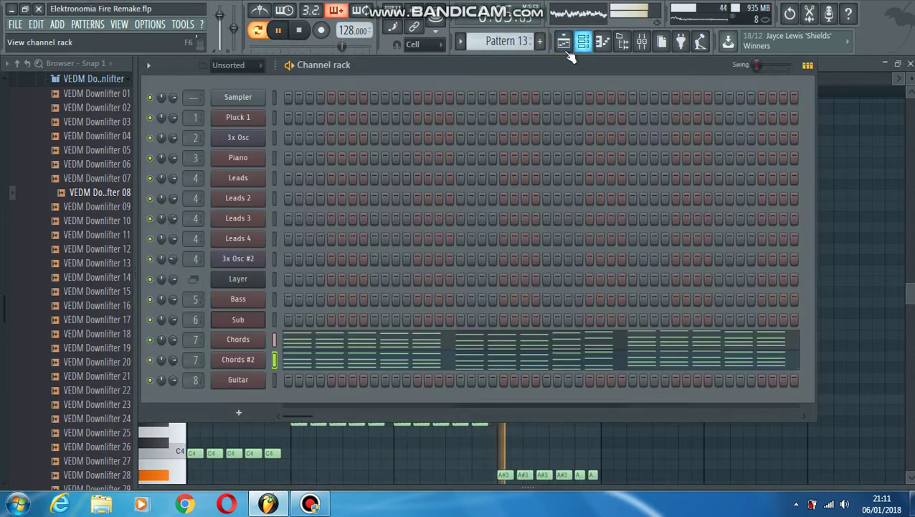
pyautogui.click(242, 344)
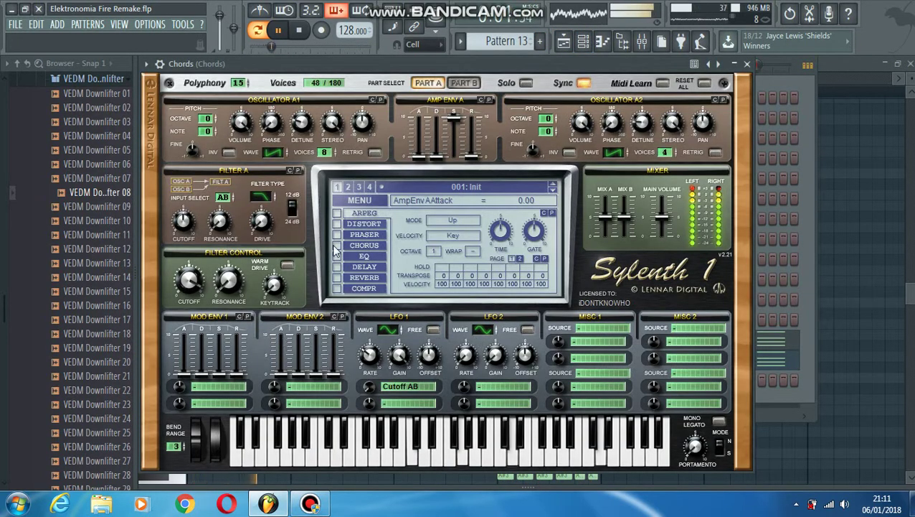
pyautogui.click(747, 65)
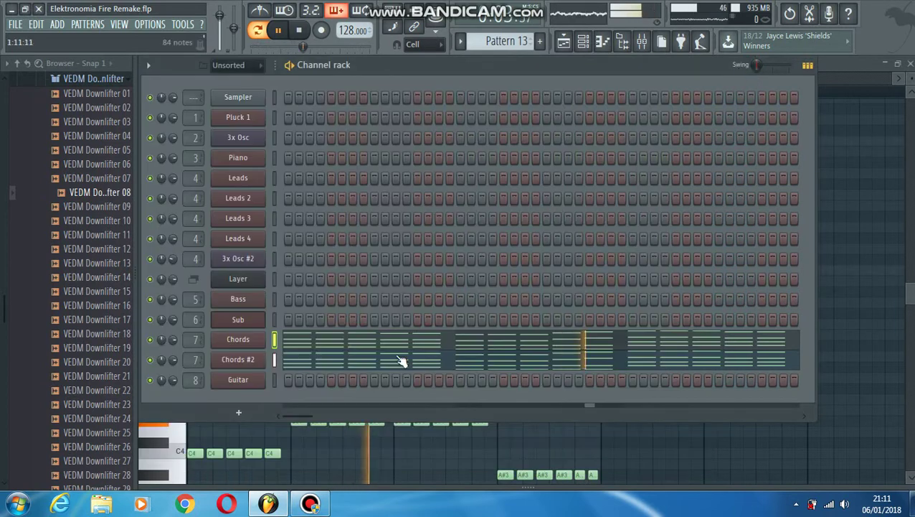
pyautogui.click(242, 362)
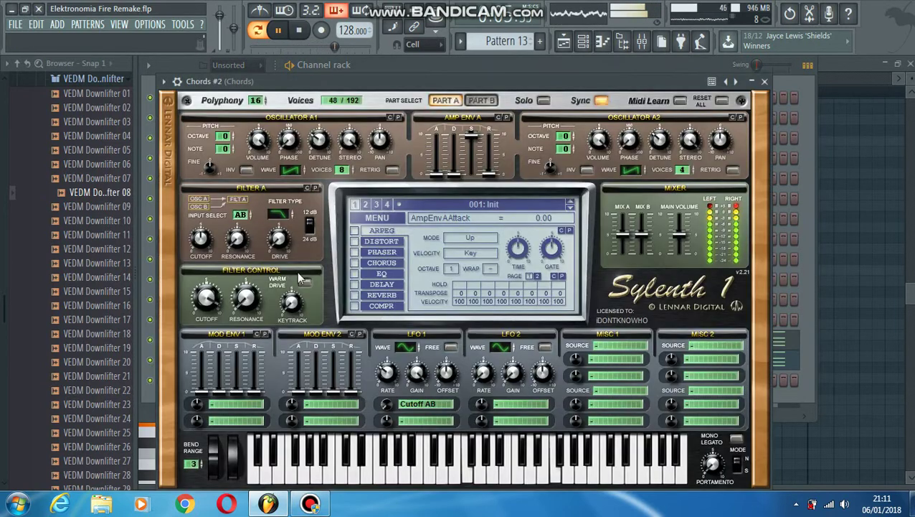
pyautogui.click(766, 82)
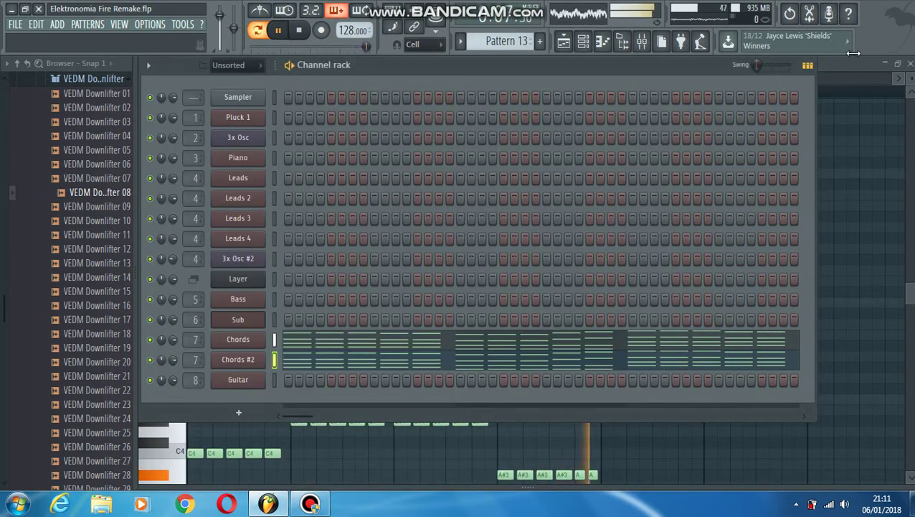
# Switch to Pattern 16 and view the Pluck 1 notes in the piano roll.
pyautogui.scroll(-1, 493, 45)
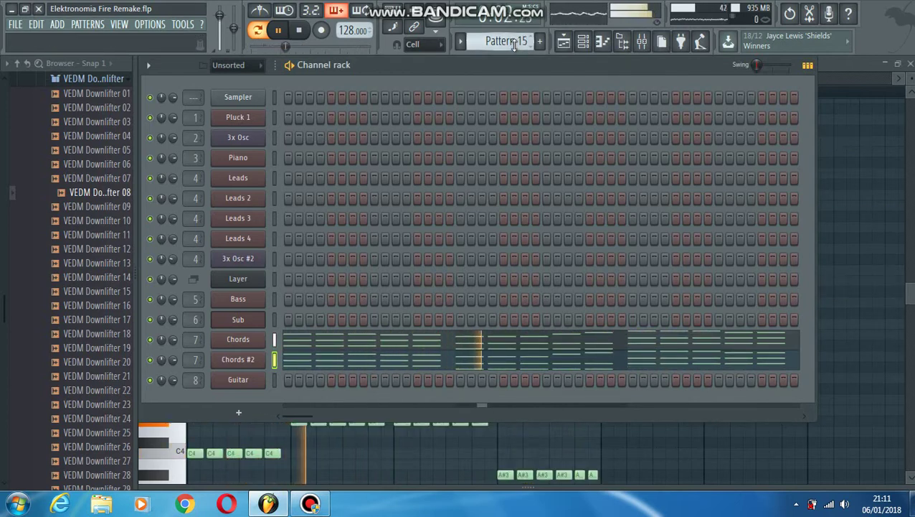
pyautogui.scroll(-1, 514, 44)
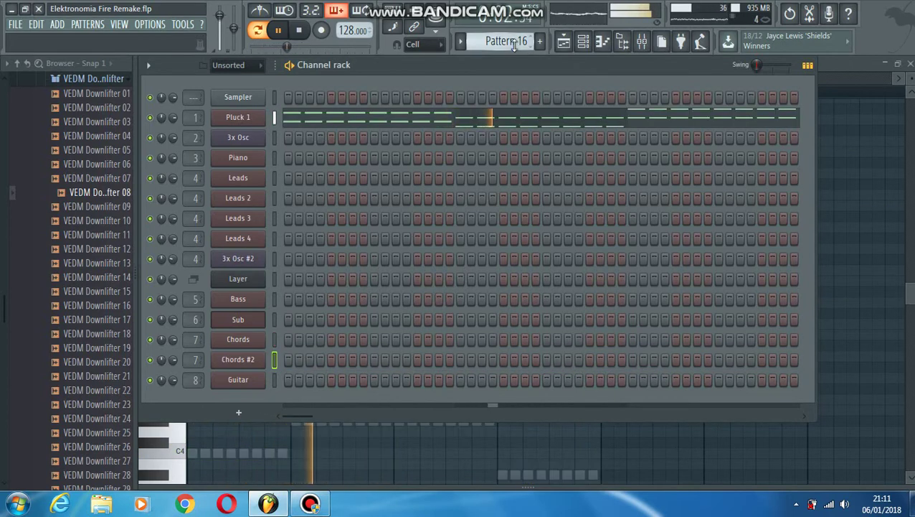
pyautogui.click(290, 121)
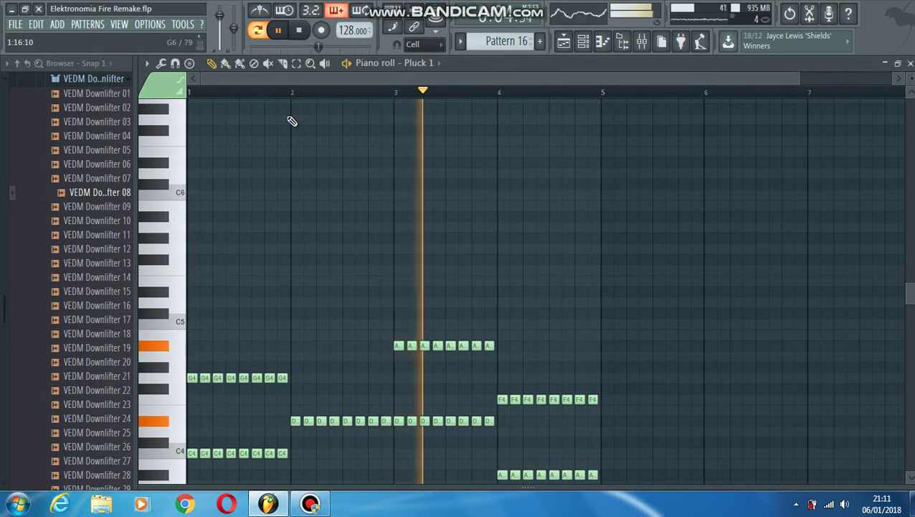
pyautogui.scroll(-3, 292, 122)
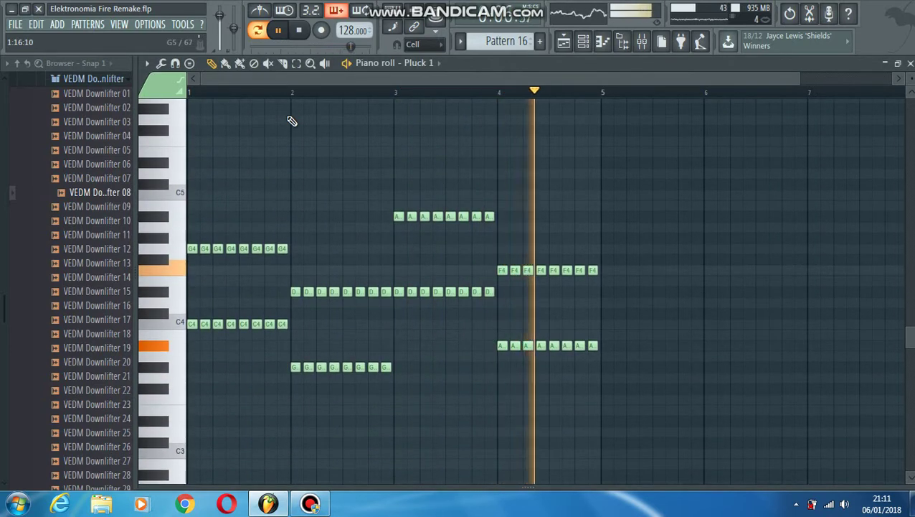
# Look through the notes of Patterns 17 and 18, finishing on Pattern 18.
pyautogui.click(623, 40)
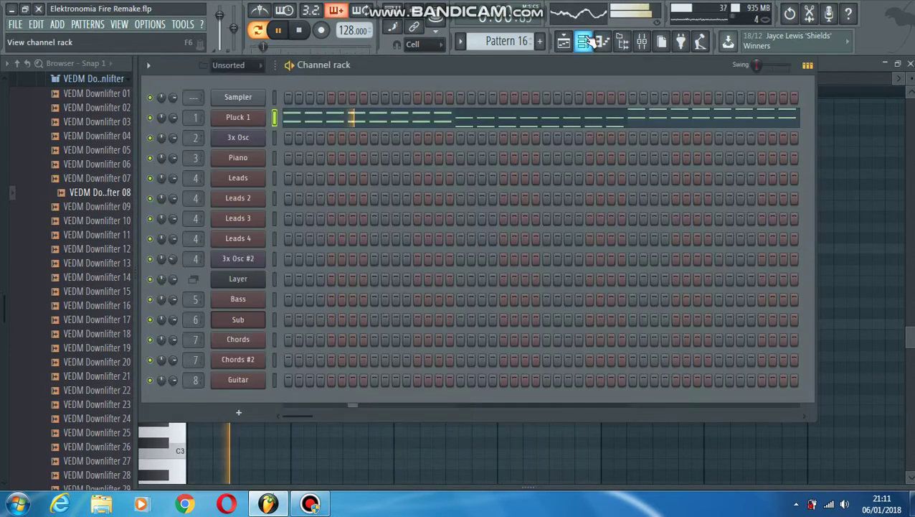
pyautogui.click(623, 41)
pyautogui.scroll(-2, 516, 42)
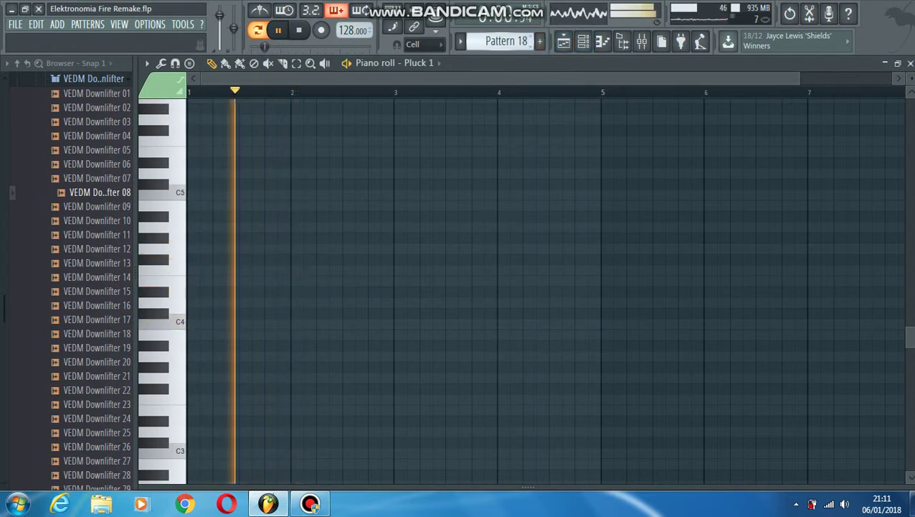
pyautogui.scroll(1, 517, 41)
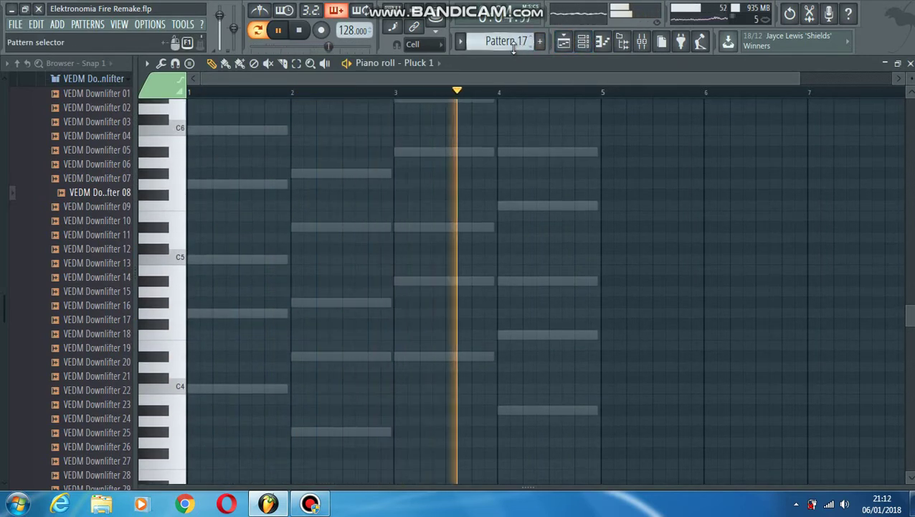
pyautogui.scroll(-1, 513, 42)
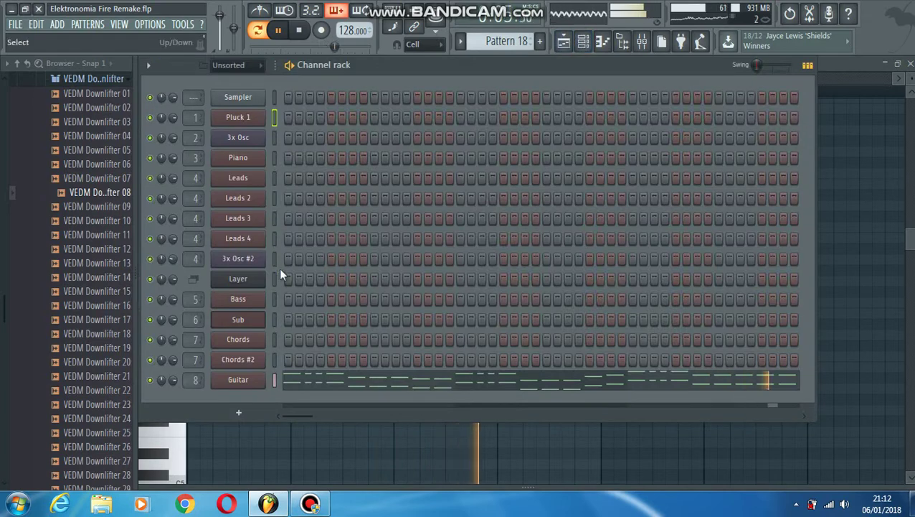
# Show the Guitar channel's Nexus preset GT ElectricNylon Mix 1, switch to Pattern 19 and close the plugin window.
pyautogui.click(241, 383)
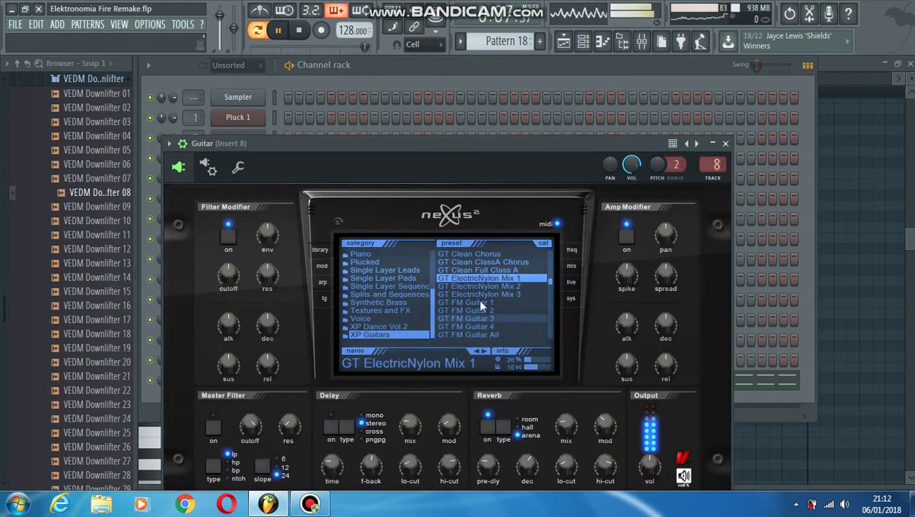
pyautogui.moveTo(201, 143); pyautogui.dragTo(194, 68)
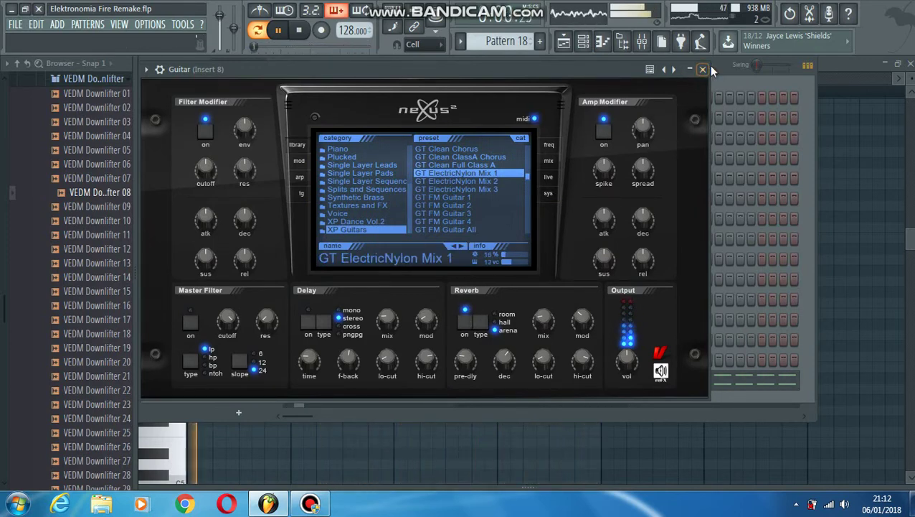
pyautogui.scroll(-1, 522, 45)
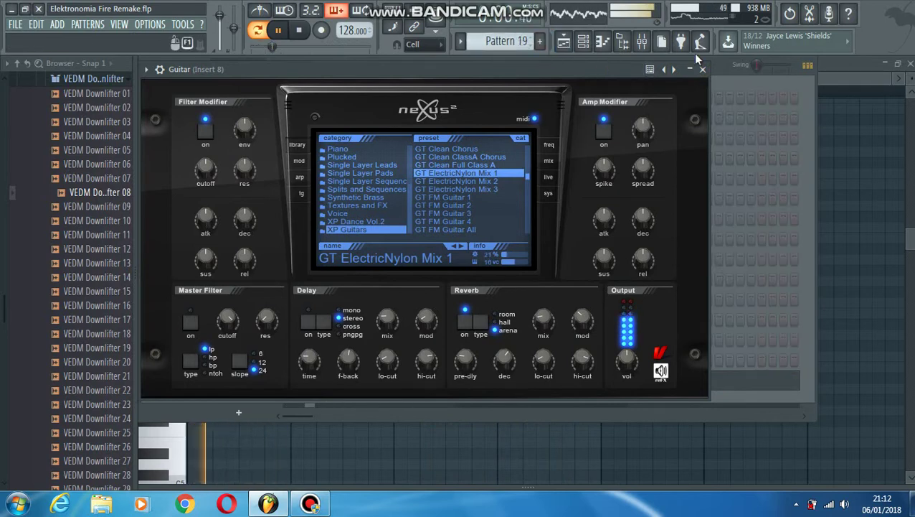
pyautogui.click(703, 70)
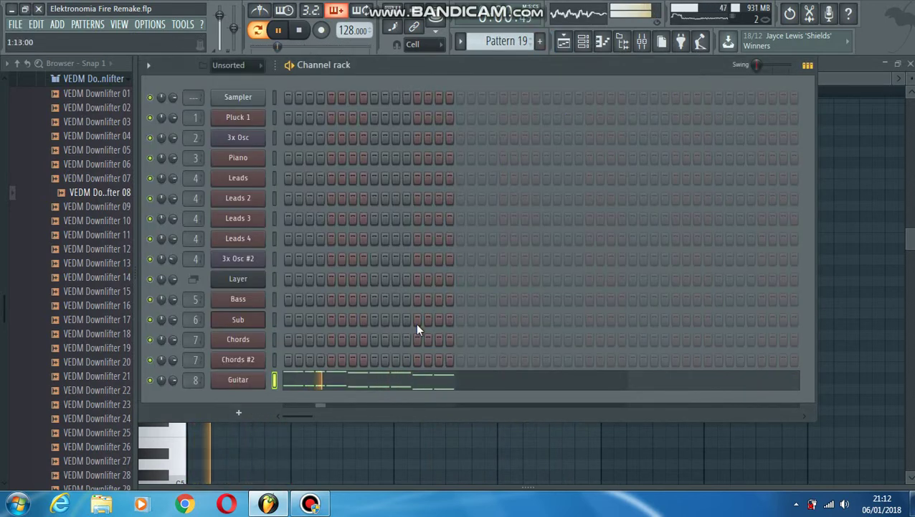
# Check Pattern 20, return to Pattern 18 and show the playlist arrangement from bar 1.
pyautogui.scroll(-1, 518, 43)
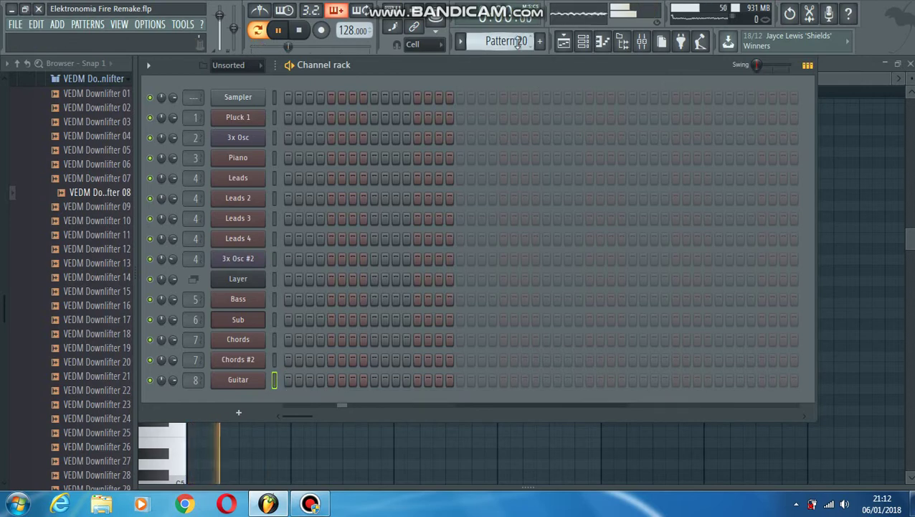
pyautogui.scroll(2, 518, 43)
pyautogui.click(571, 44)
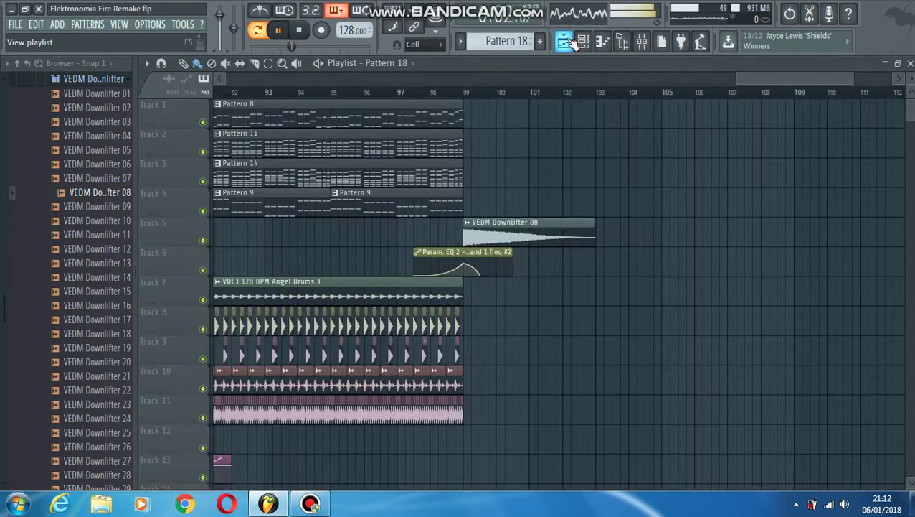
pyautogui.moveTo(743, 78); pyautogui.dragTo(324, 136)
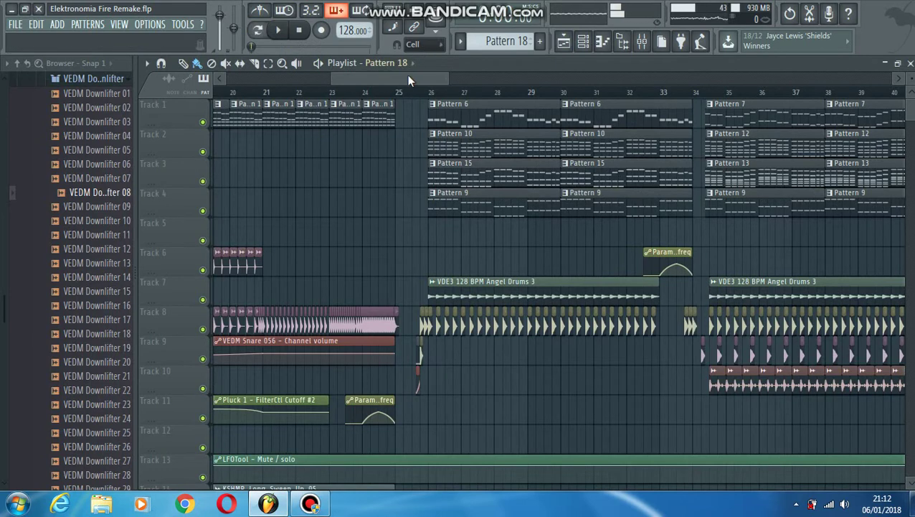
pyautogui.moveTo(409, 80); pyautogui.dragTo(188, 104)
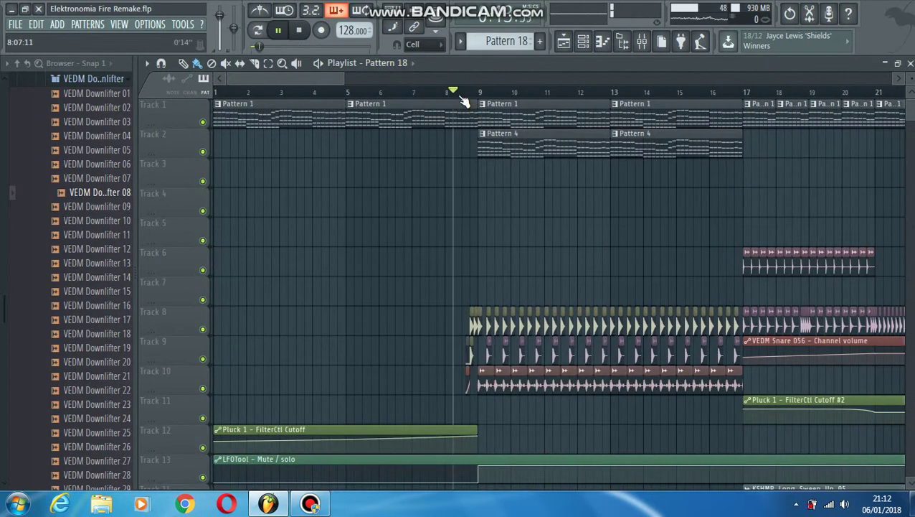
# Mute playlist Tracks 1 to 4 and play the drums and automation through the build-up around bars 9 to 25.
pyautogui.press('space')
pyautogui.click(202, 123)
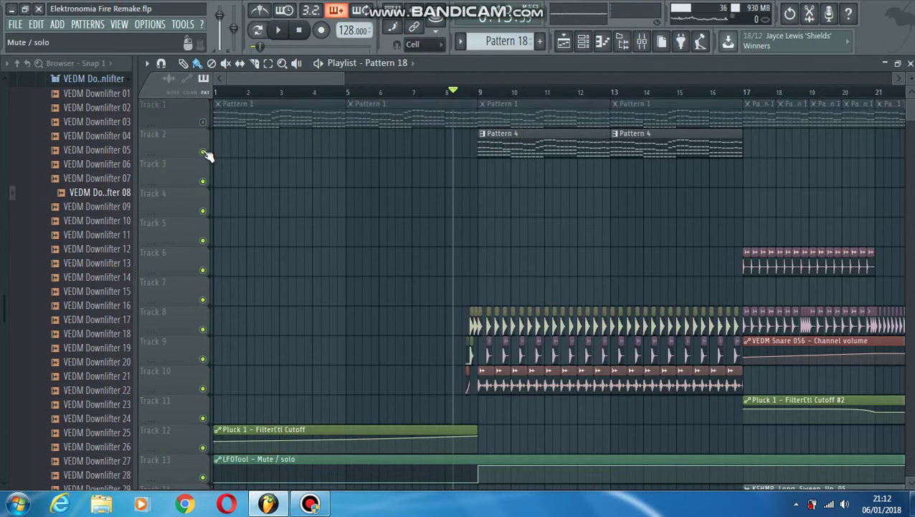
pyautogui.click(203, 152)
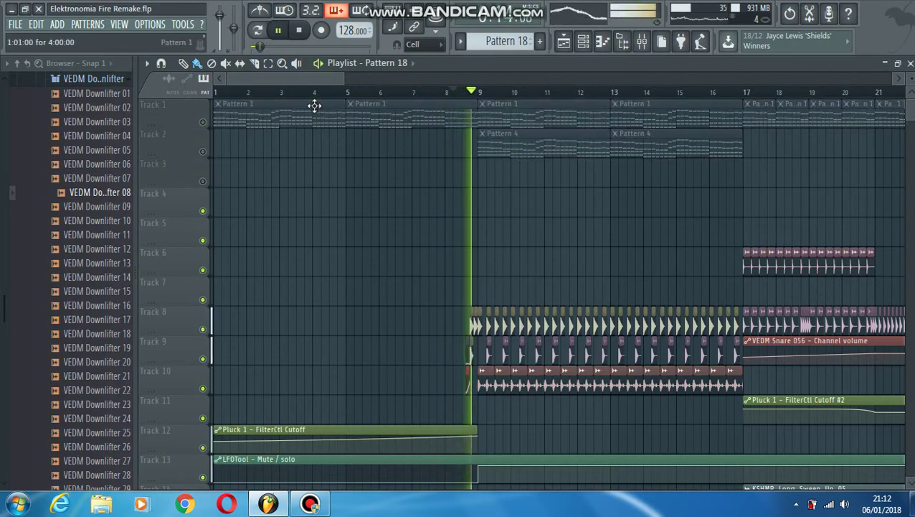
pyautogui.moveTo(343, 79)
pyautogui.mouseDown()
pyautogui.moveTo(262, 84)
pyautogui.moveTo(316, 81)
pyautogui.moveTo(309, 75)
pyautogui.moveTo(380, 84)
pyautogui.moveTo(302, 87)
pyautogui.moveTo(334, 94)
pyautogui.mouseUp()
pyautogui.click(203, 213)
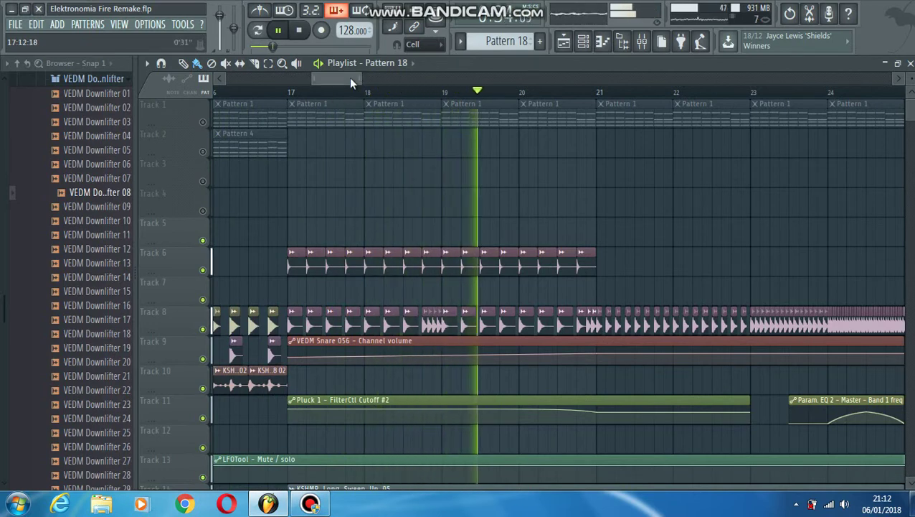
pyautogui.moveTo(351, 79); pyautogui.dragTo(383, 79)
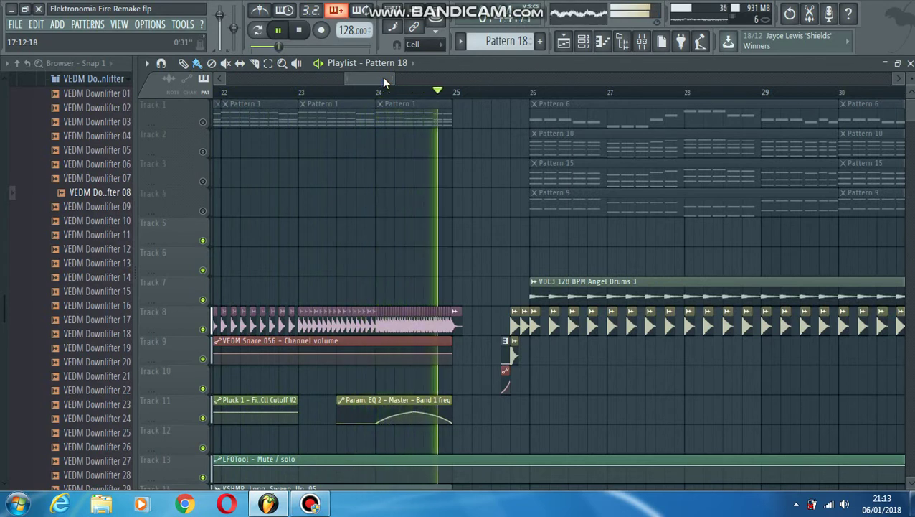
# Play the drums from around bar 33 and follow them through the drop and the next section to about bar 58.
pyautogui.moveTo(382, 76); pyautogui.dragTo(436, 79)
pyautogui.click(364, 92)
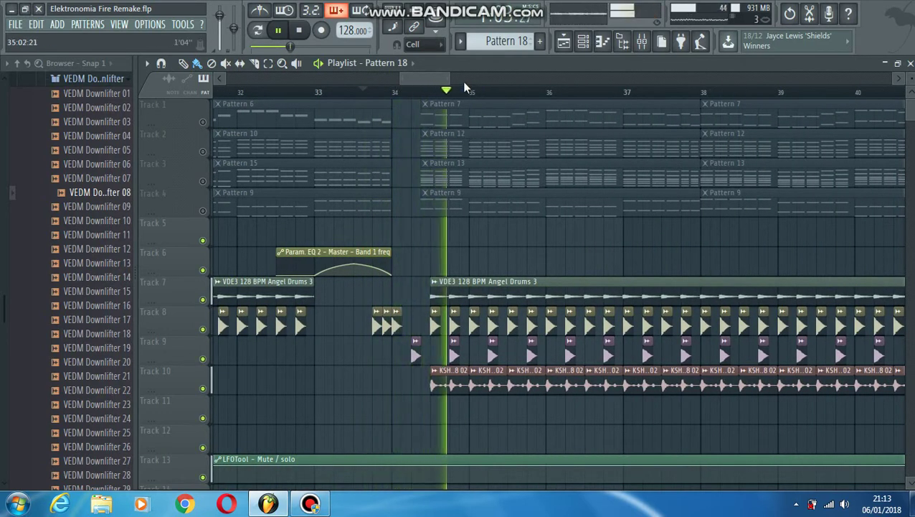
pyautogui.moveTo(441, 80); pyautogui.dragTo(470, 80)
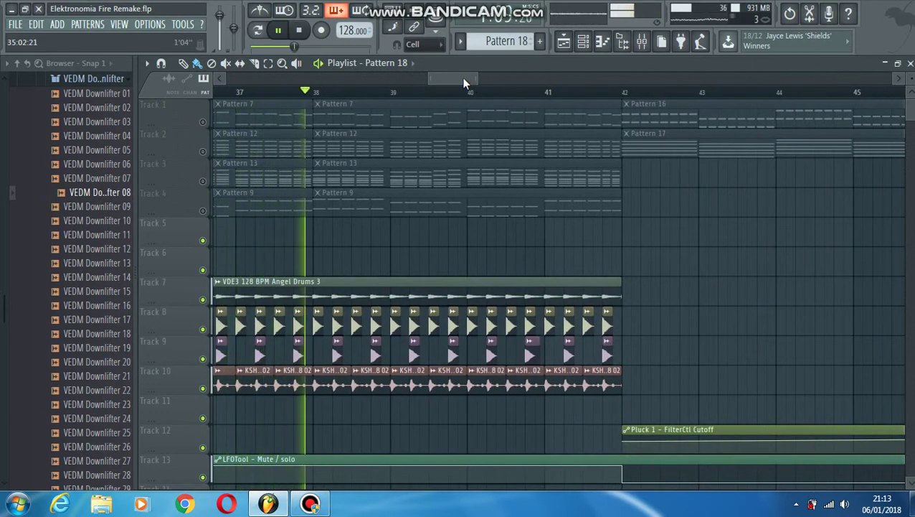
pyautogui.moveTo(464, 80); pyautogui.dragTo(520, 80)
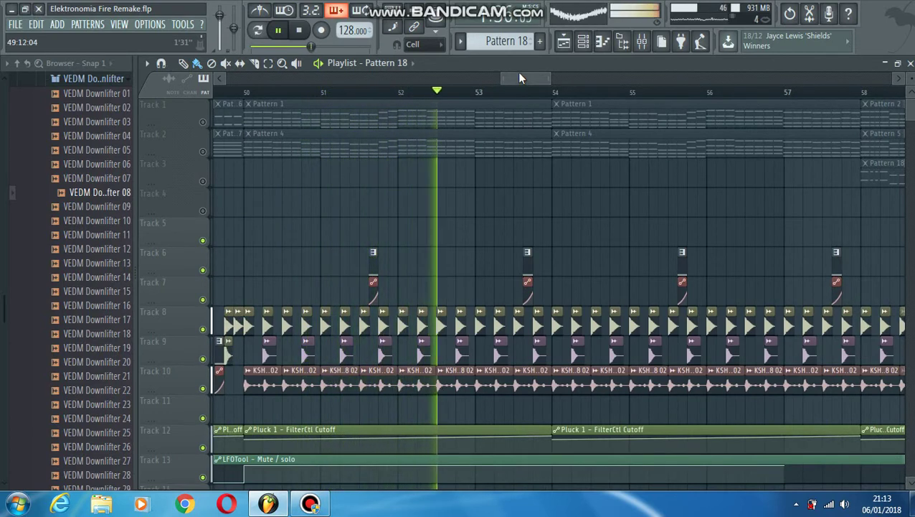
pyautogui.moveTo(520, 79); pyautogui.dragTo(558, 79)
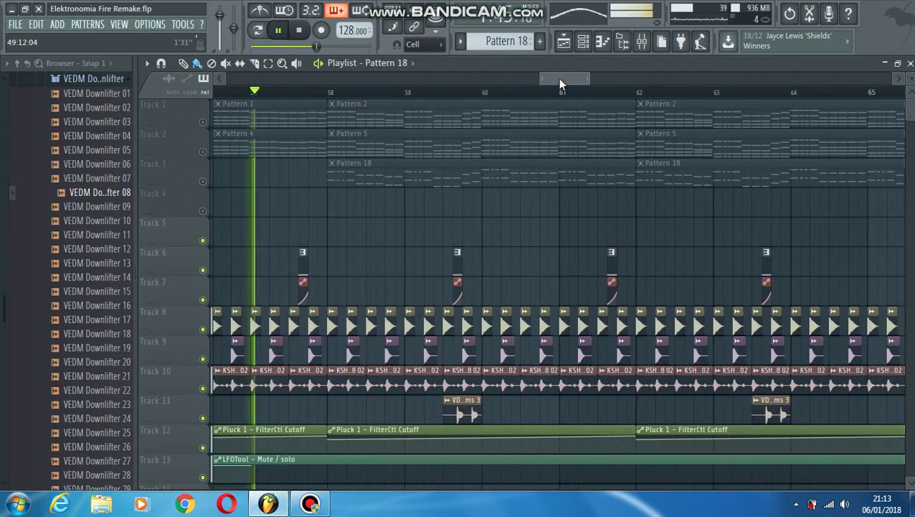
# Unmute Track 3 to hear Pattern 18 with the drums up to about bar 65, and mute the track again.
pyautogui.click(203, 182)
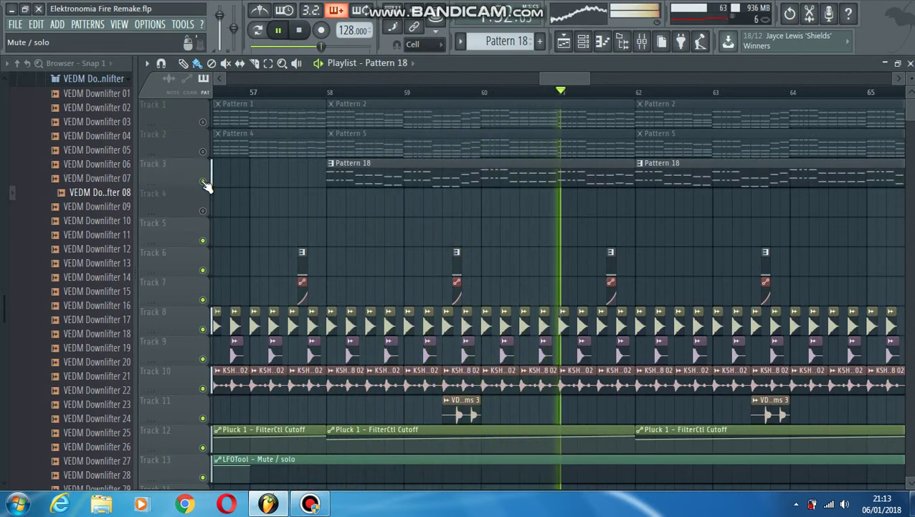
pyautogui.moveTo(563, 82); pyautogui.dragTo(592, 84)
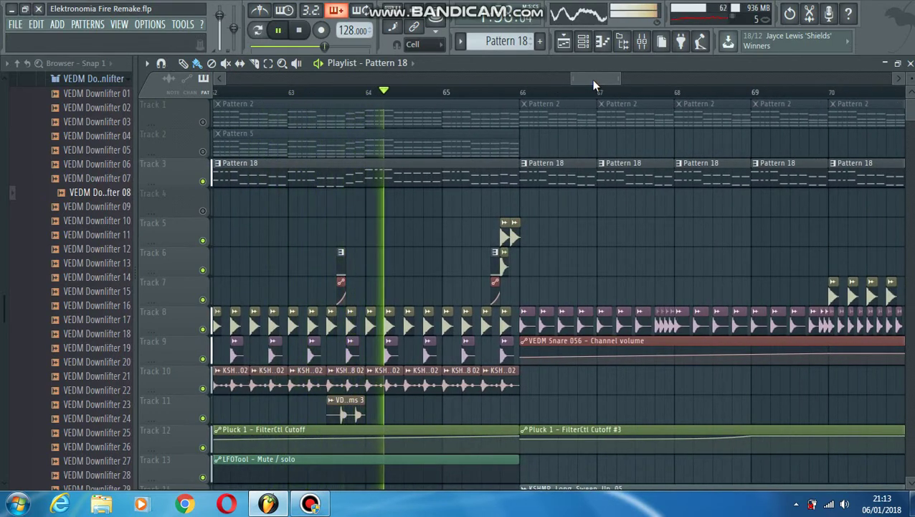
pyautogui.moveTo(597, 77); pyautogui.dragTo(607, 78)
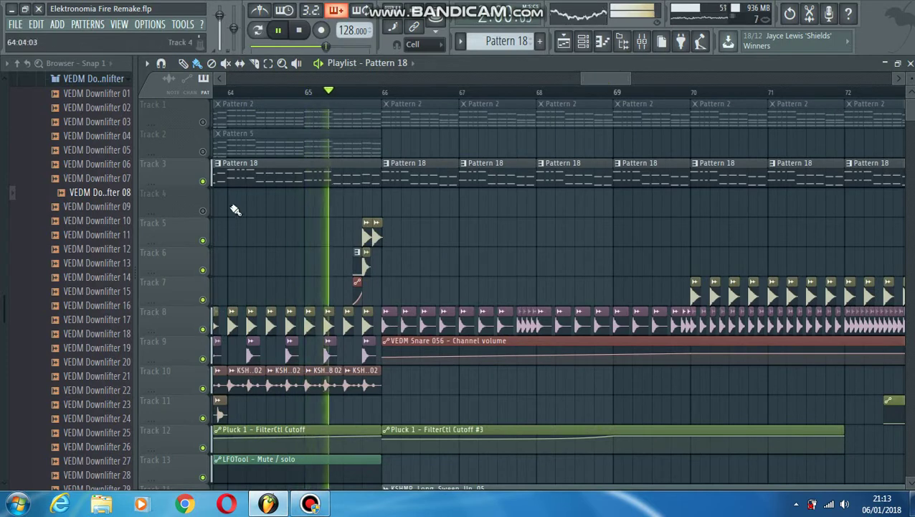
pyautogui.click(203, 180)
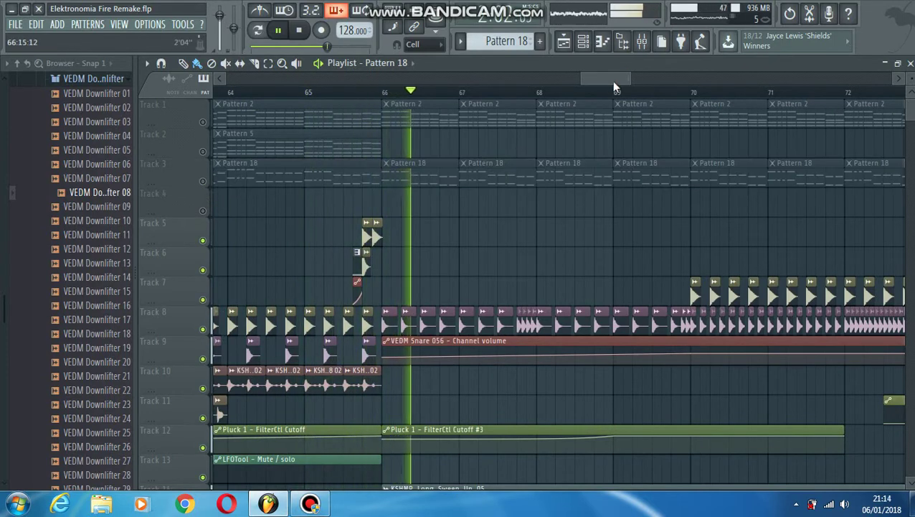
# Play the drums through the second build-up, skip to about bar 88, and follow the final drop to the downlifter at bar 99.
pyautogui.moveTo(615, 84); pyautogui.dragTo(628, 81)
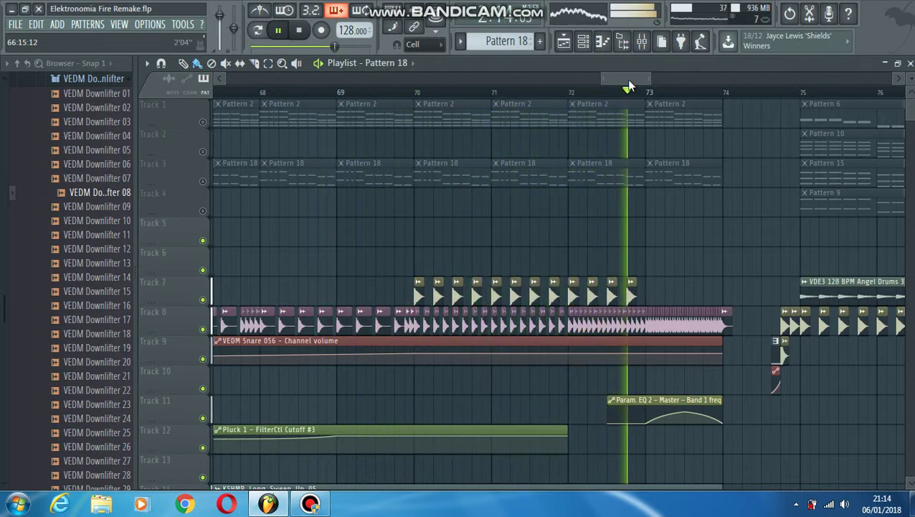
pyautogui.moveTo(626, 79); pyautogui.dragTo(735, 83)
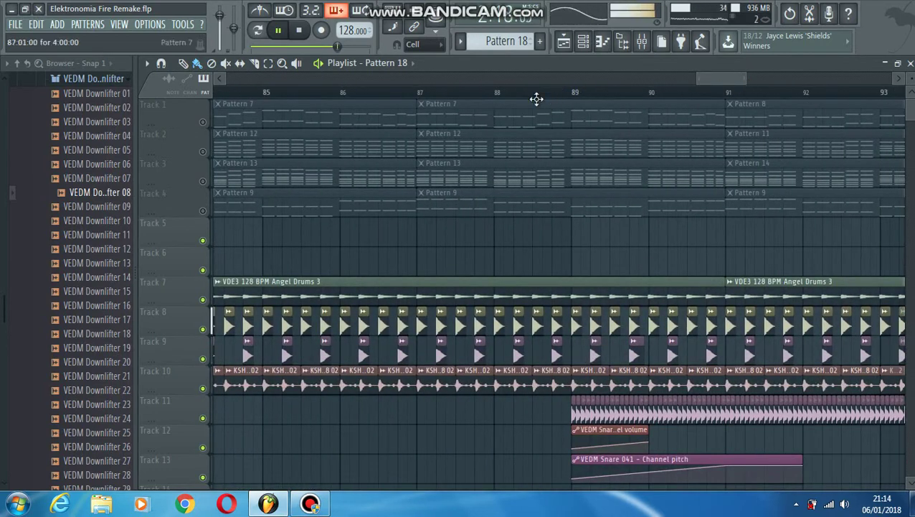
pyautogui.moveTo(703, 80); pyautogui.dragTo(732, 75)
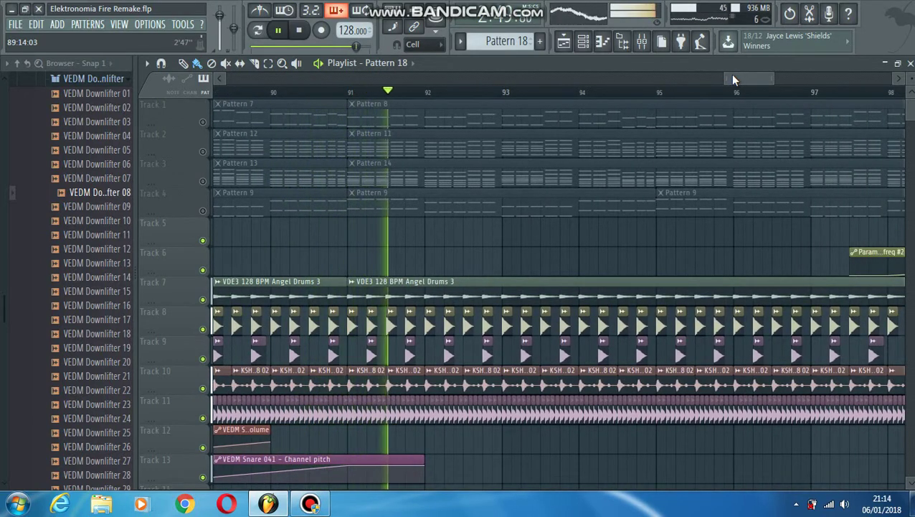
pyautogui.moveTo(766, 79); pyautogui.dragTo(773, 81)
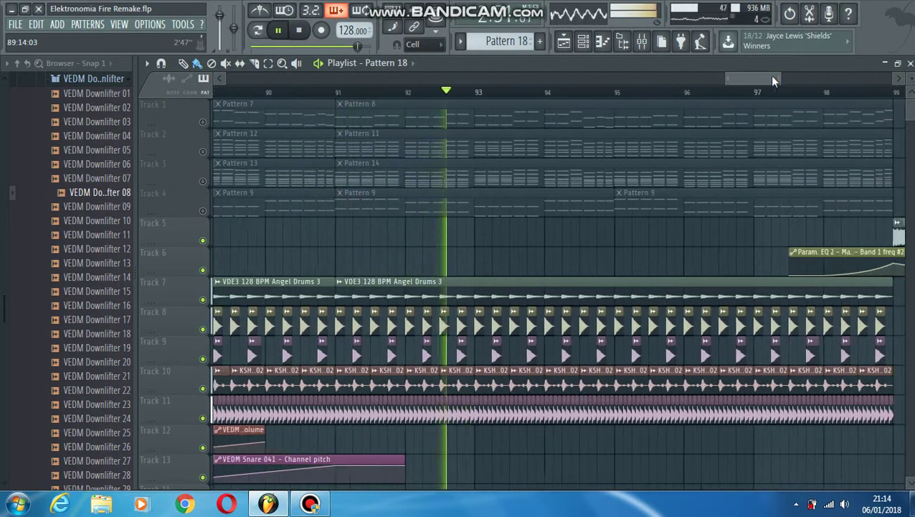
pyautogui.scroll(-1, 773, 79)
pyautogui.scroll(-1, 774, 79)
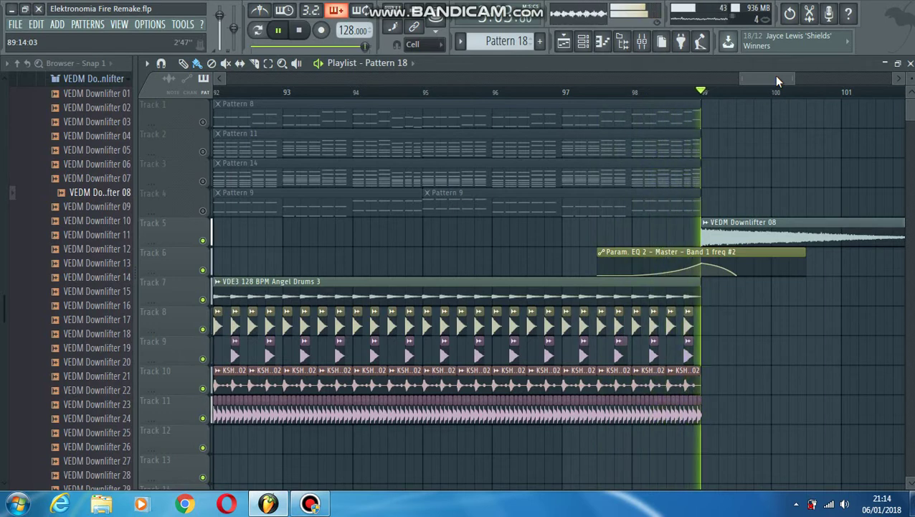
pyautogui.moveTo(777, 78)
pyautogui.mouseDown()
pyautogui.moveTo(799, 77)
pyautogui.moveTo(674, 75)
pyautogui.moveTo(772, 77)
pyautogui.mouseUp()
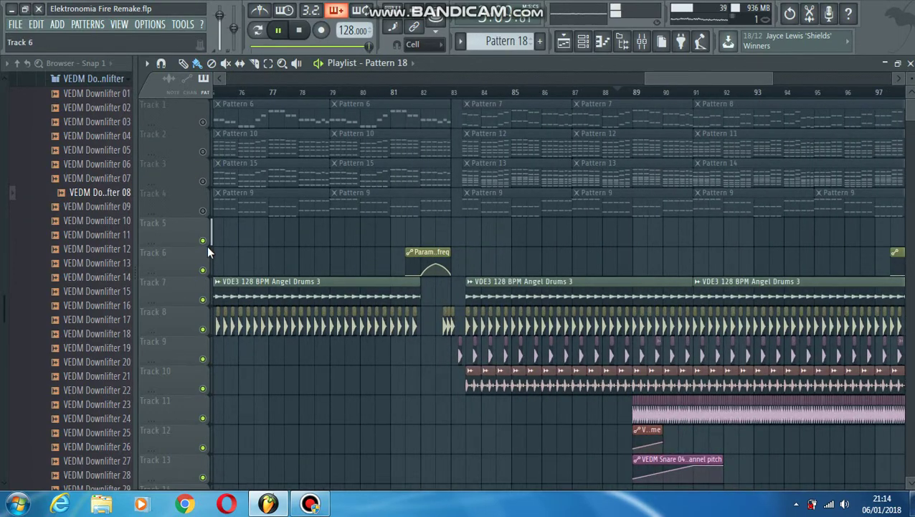
# Unmute Tracks 1 to 4 so every playlist track is active, and pause playback.
pyautogui.rightClick(203, 241)
pyautogui.rightClick(203, 241)
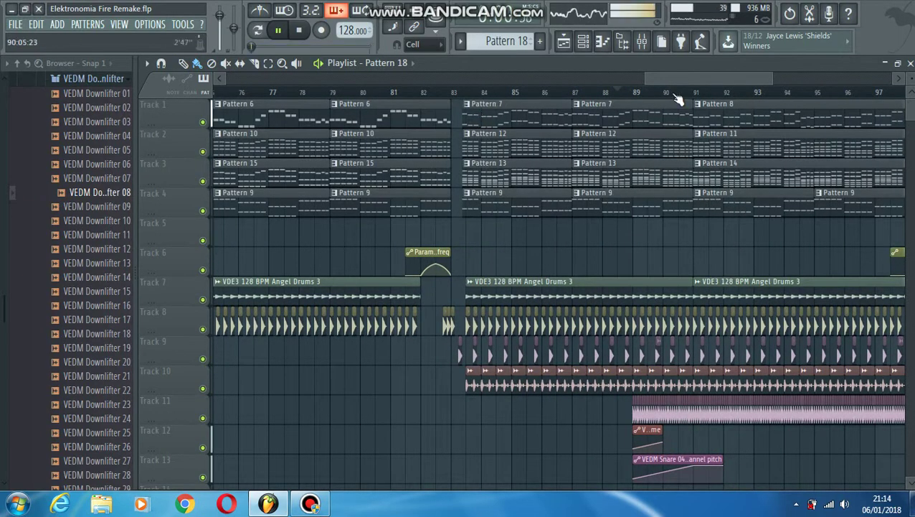
pyautogui.press('space')
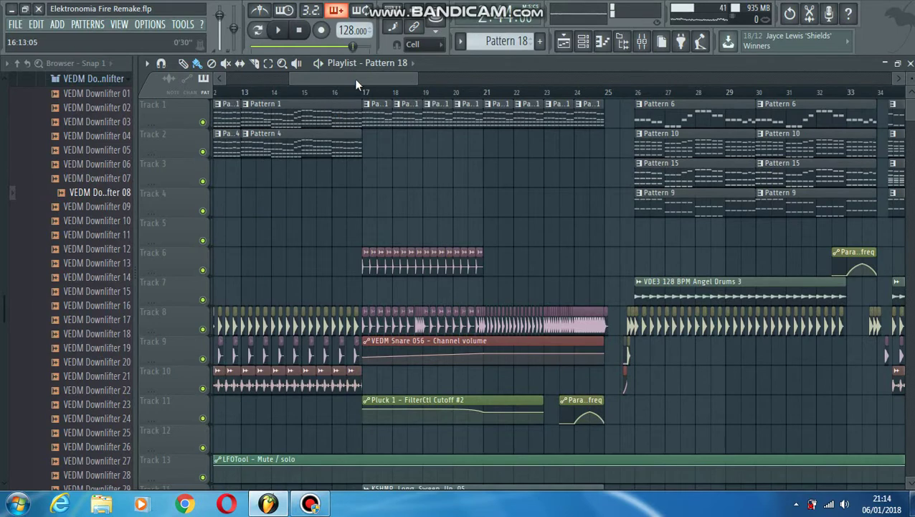
# Return the playlist view to bar 1 and switch to the Bandicam window.
pyautogui.moveTo(357, 79); pyautogui.dragTo(205, 213)
pyautogui.click(308, 505)
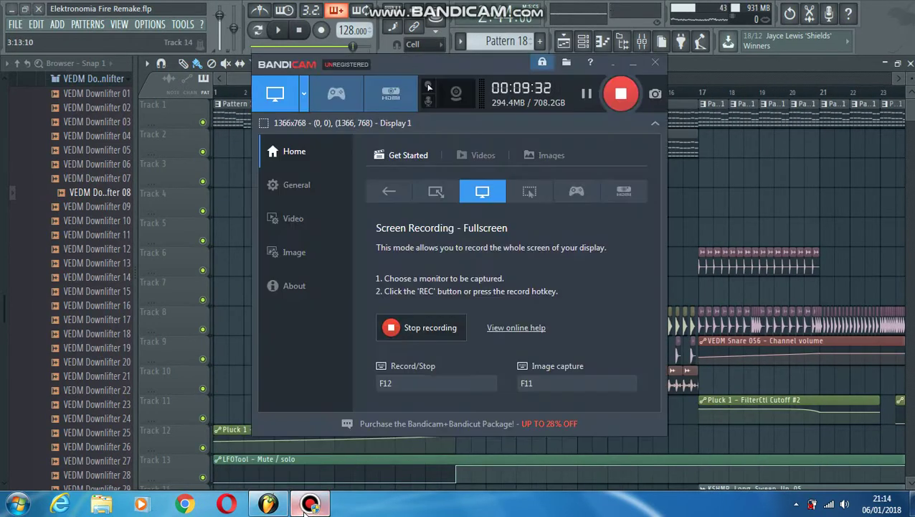